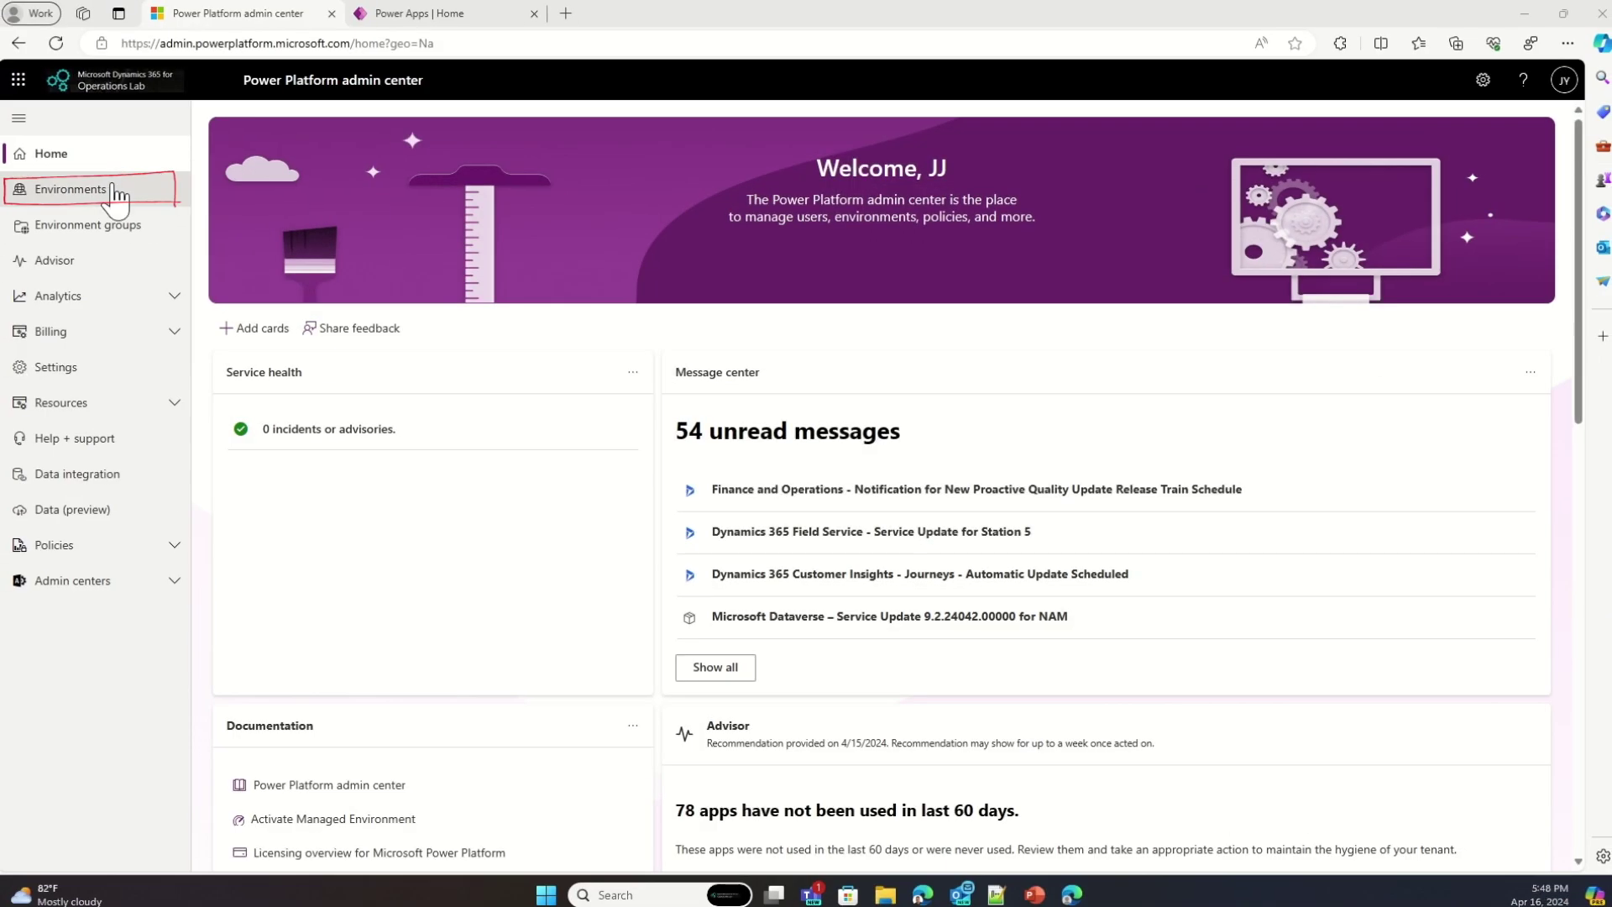
# Step: Search the environments list for 'Con' and open ContosoEnterprises to see its Finance and Operations URL
pyautogui.click(112, 194)
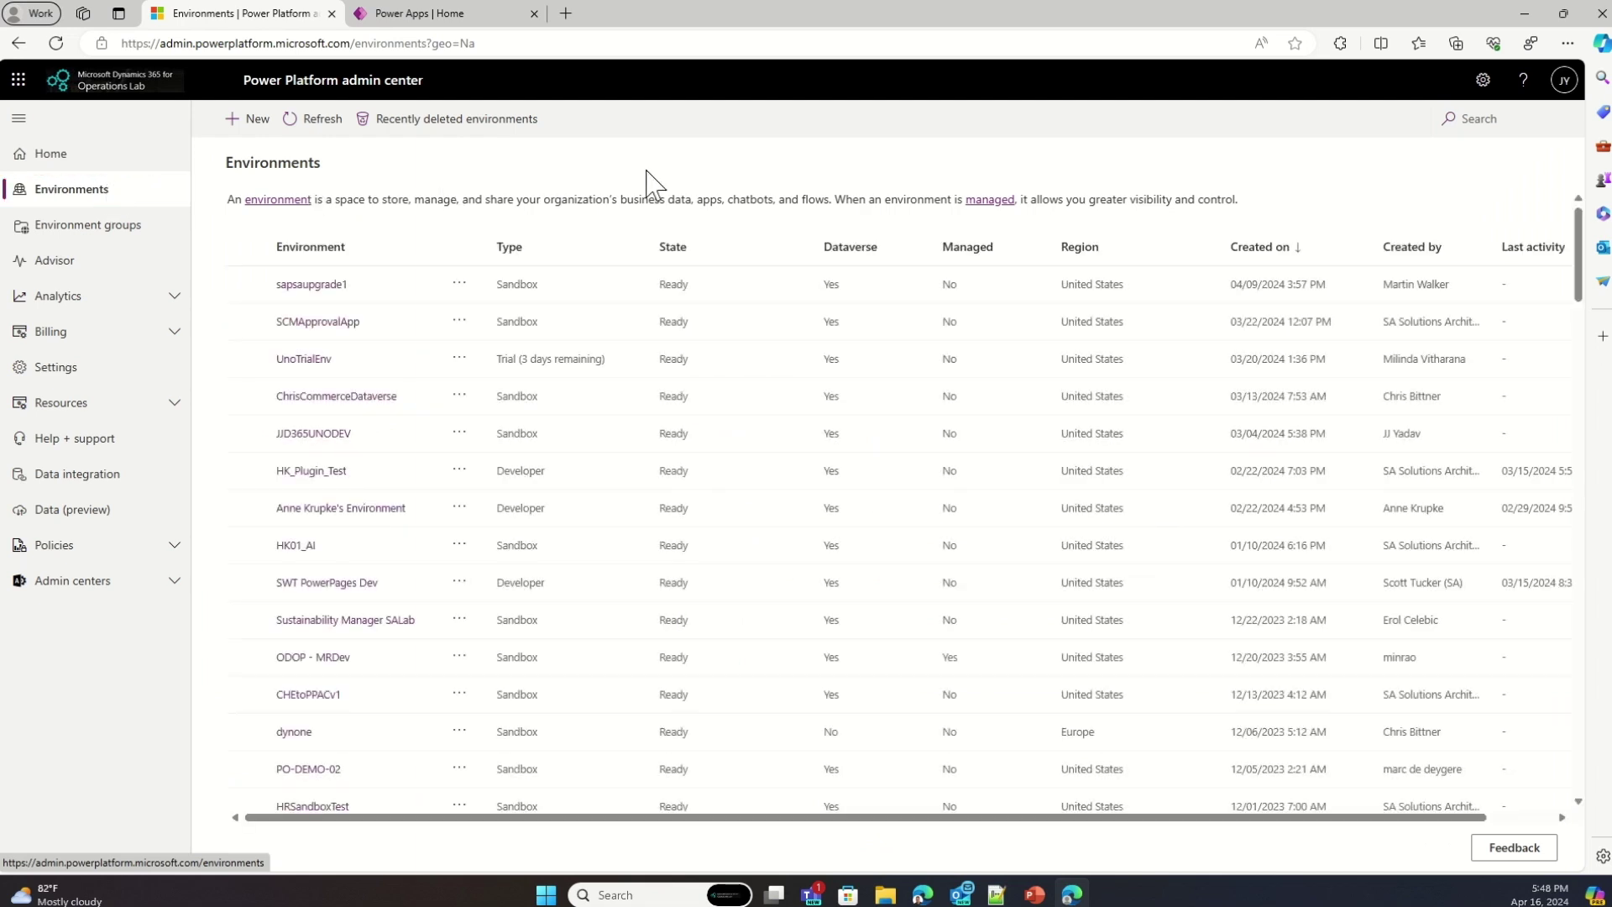
pyautogui.click(1479, 118)
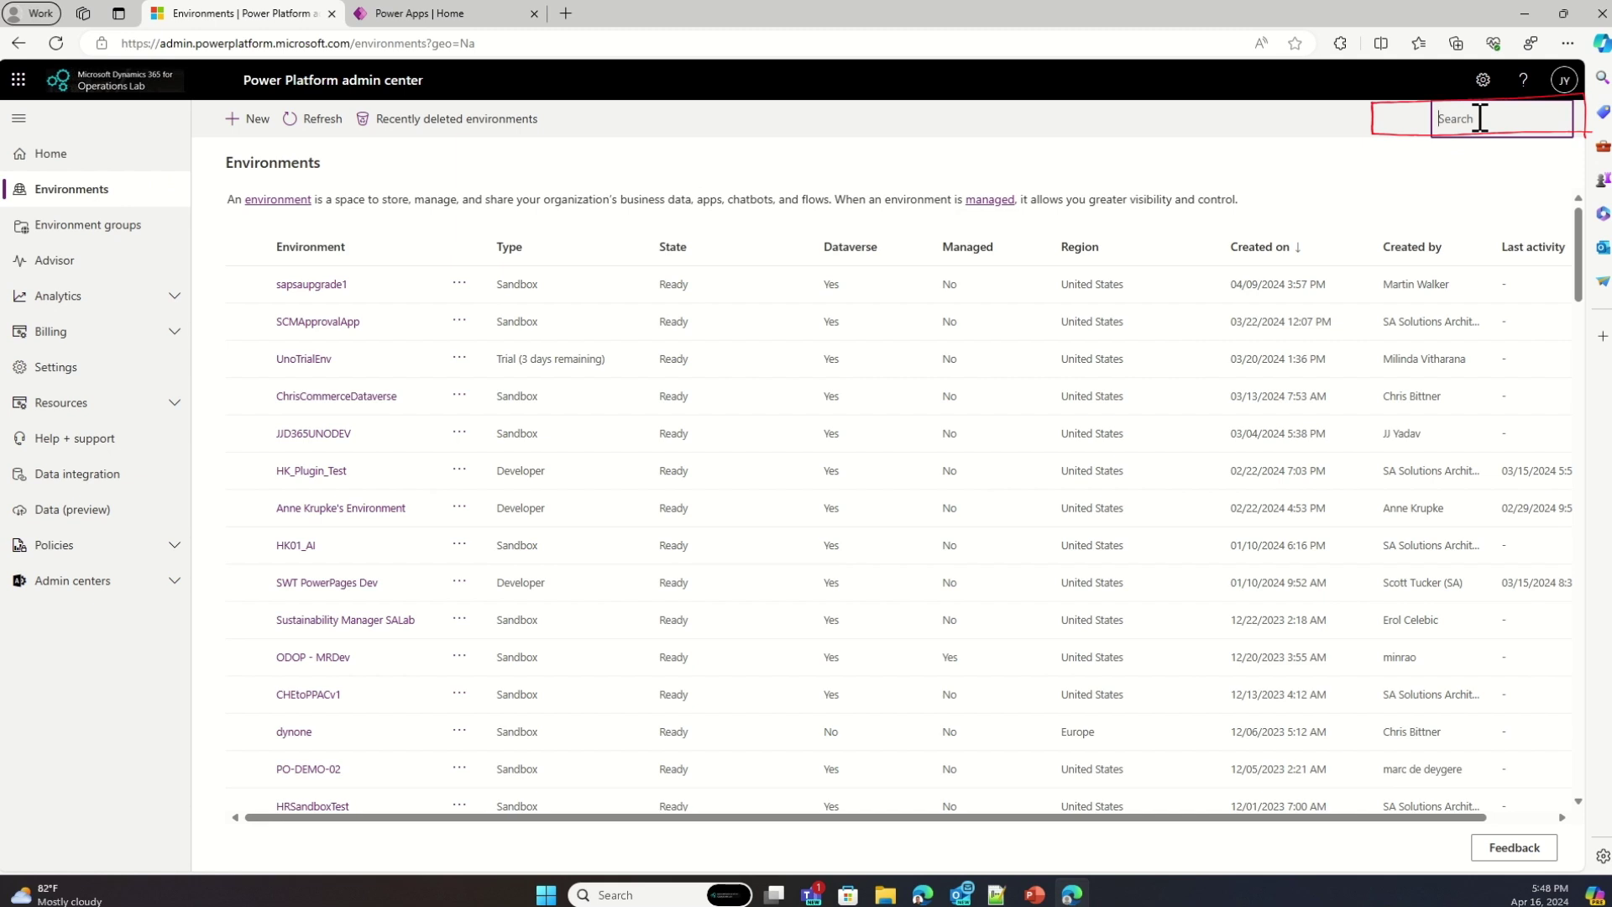
pyautogui.write('Con')
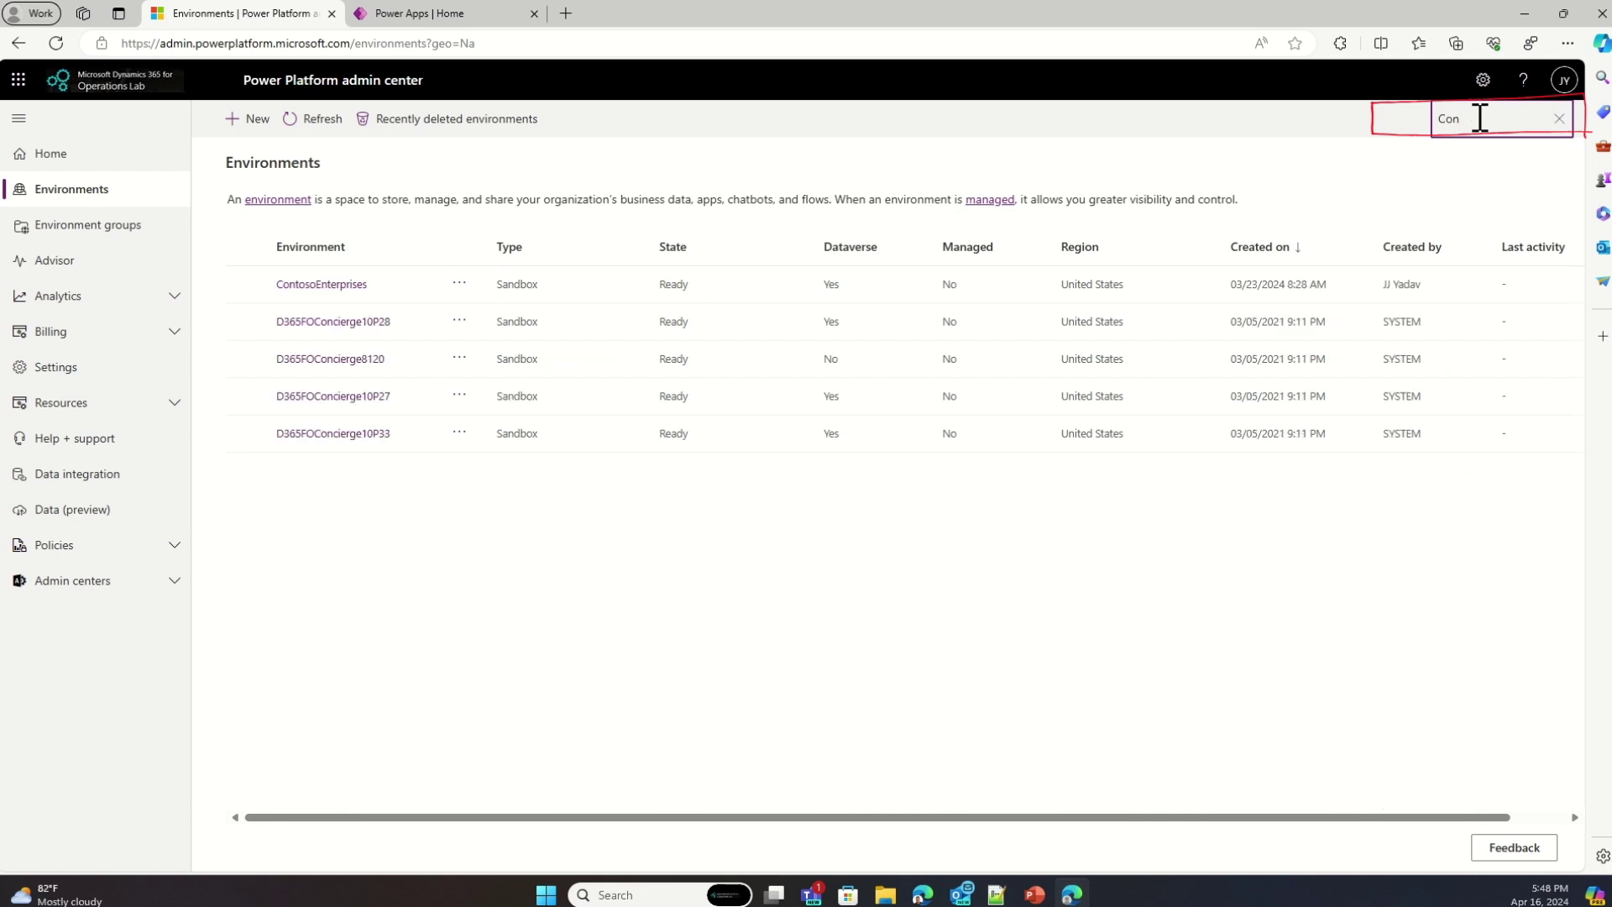
pyautogui.click(345, 294)
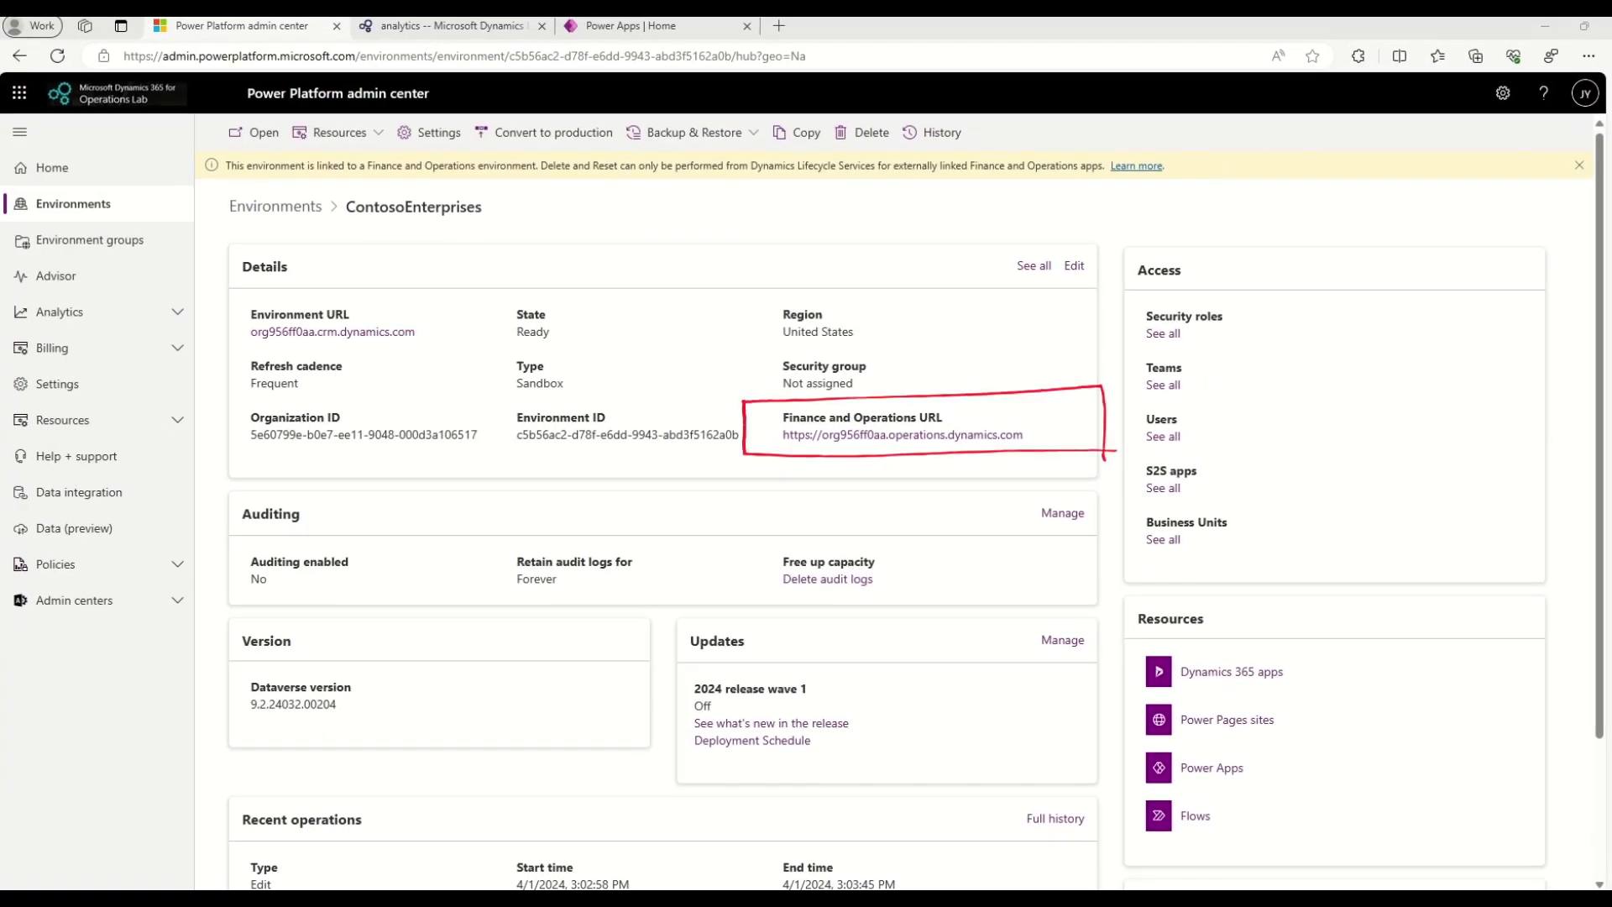
pyautogui.tripleClick(904, 418)
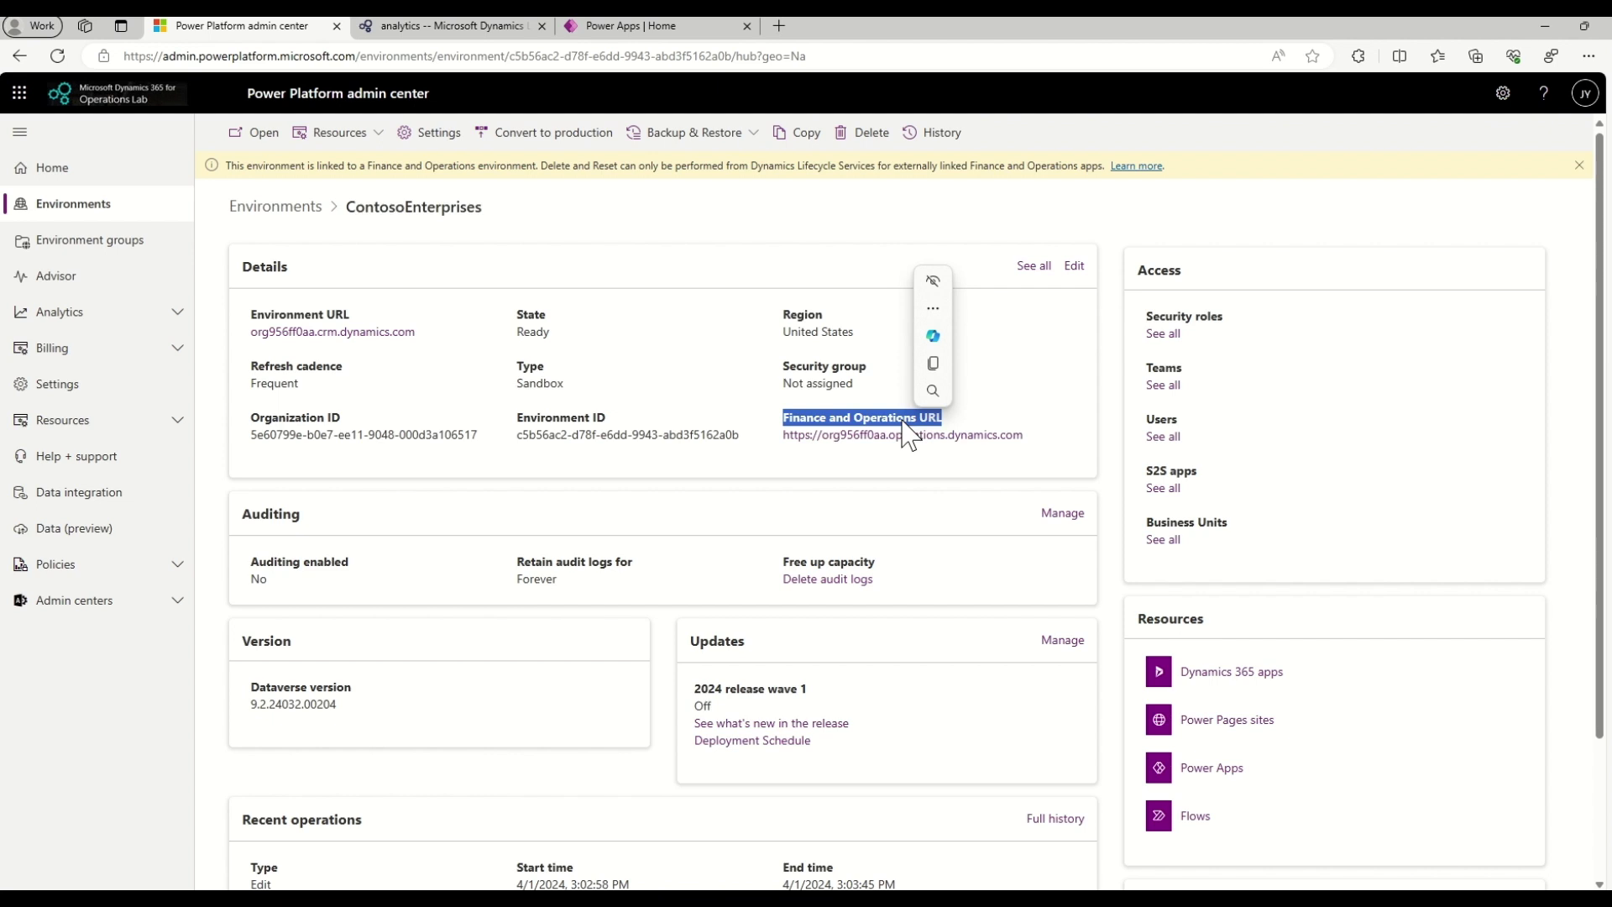
pyautogui.click(426, 29)
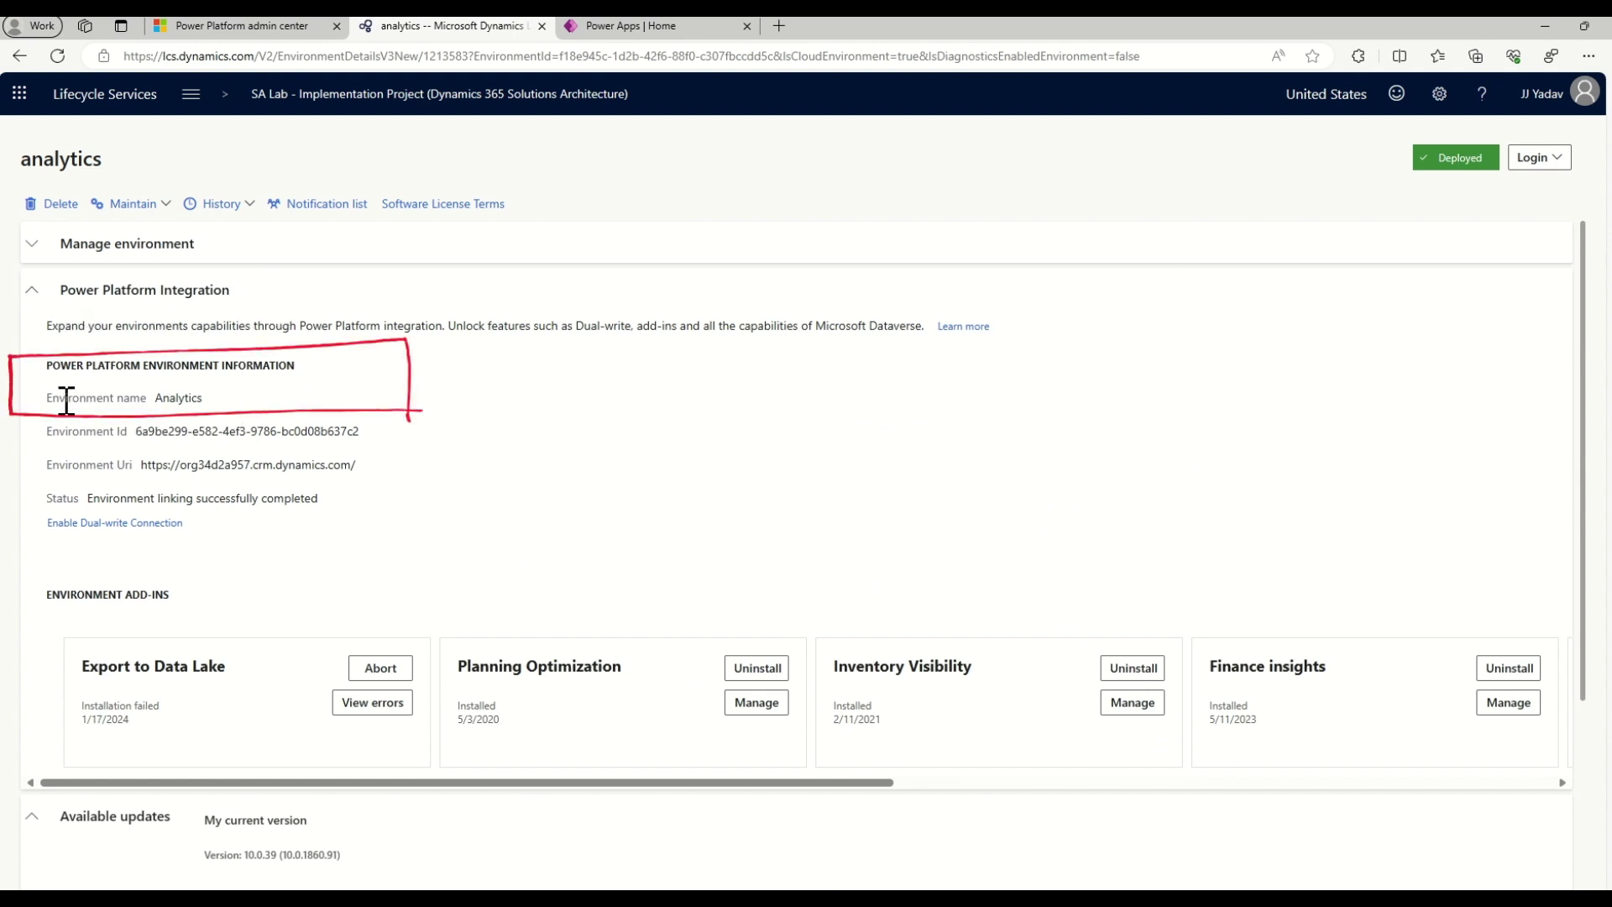
pyautogui.doubleClick(183, 398)
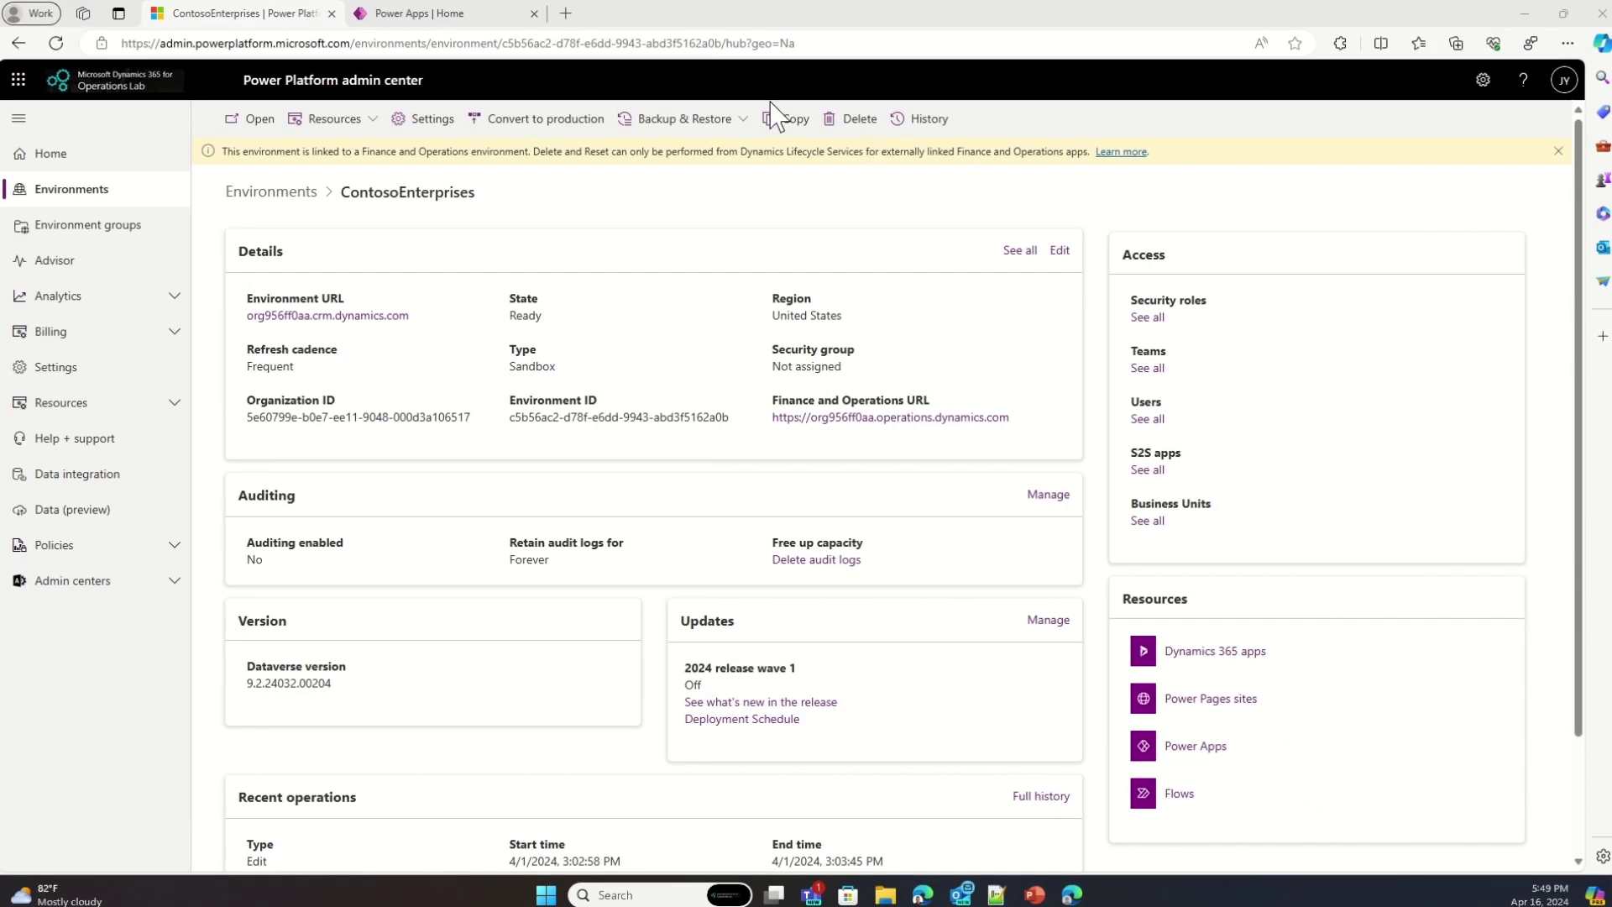
# Step: In Power Apps, switch the environment to ContosoEnterprises
pyautogui.click(451, 24)
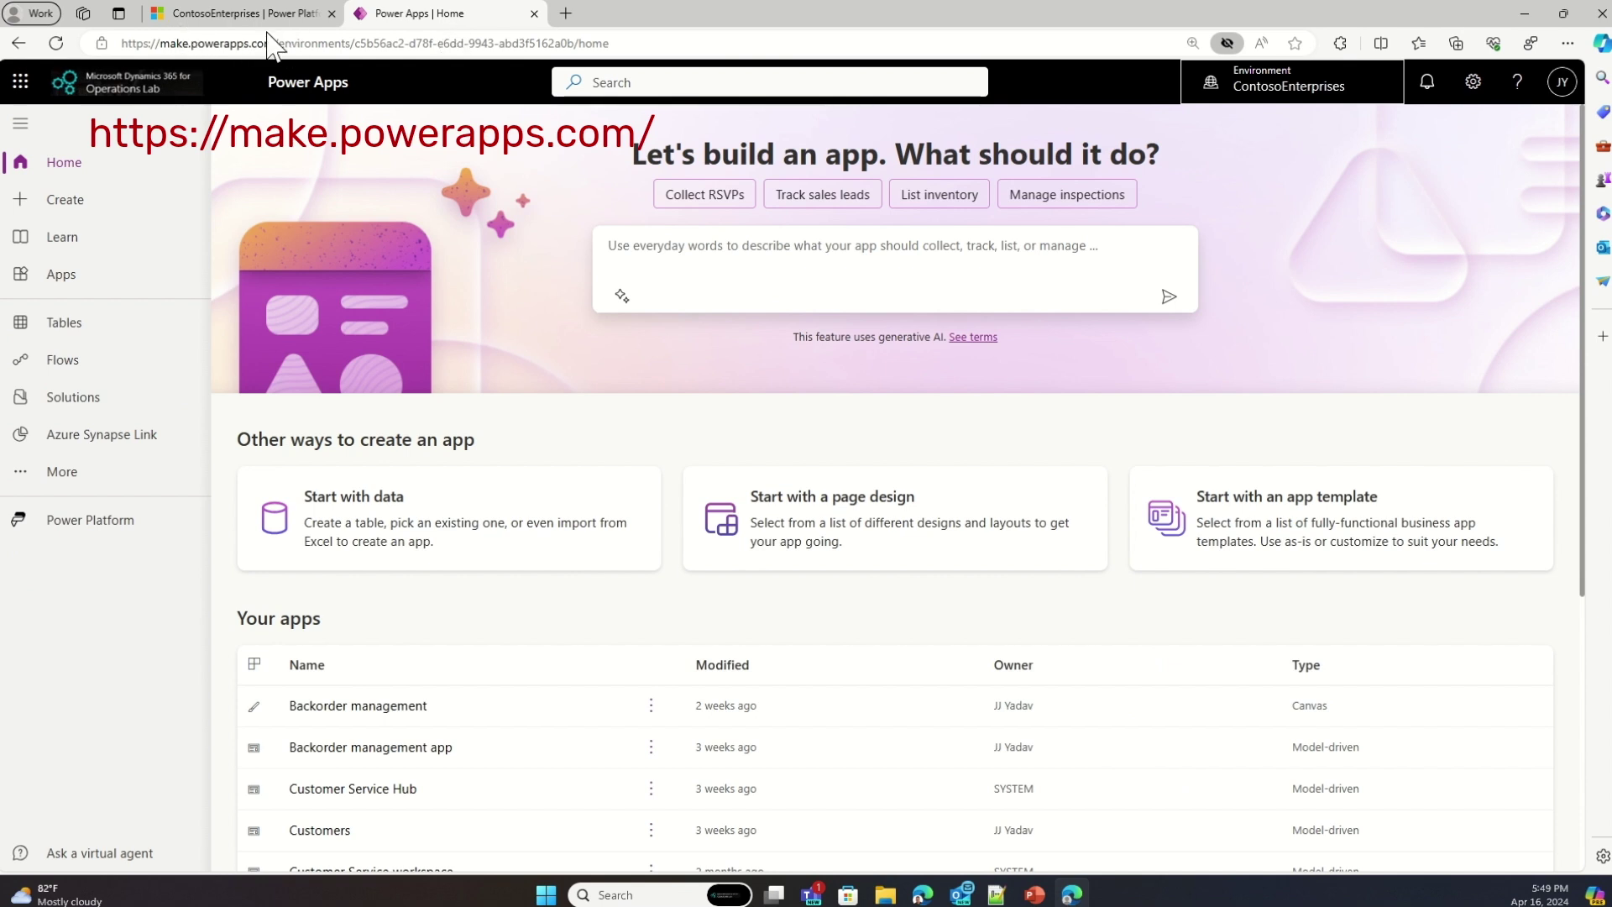
pyautogui.click(1323, 105)
pyautogui.click(1295, 219)
pyautogui.write('Con')
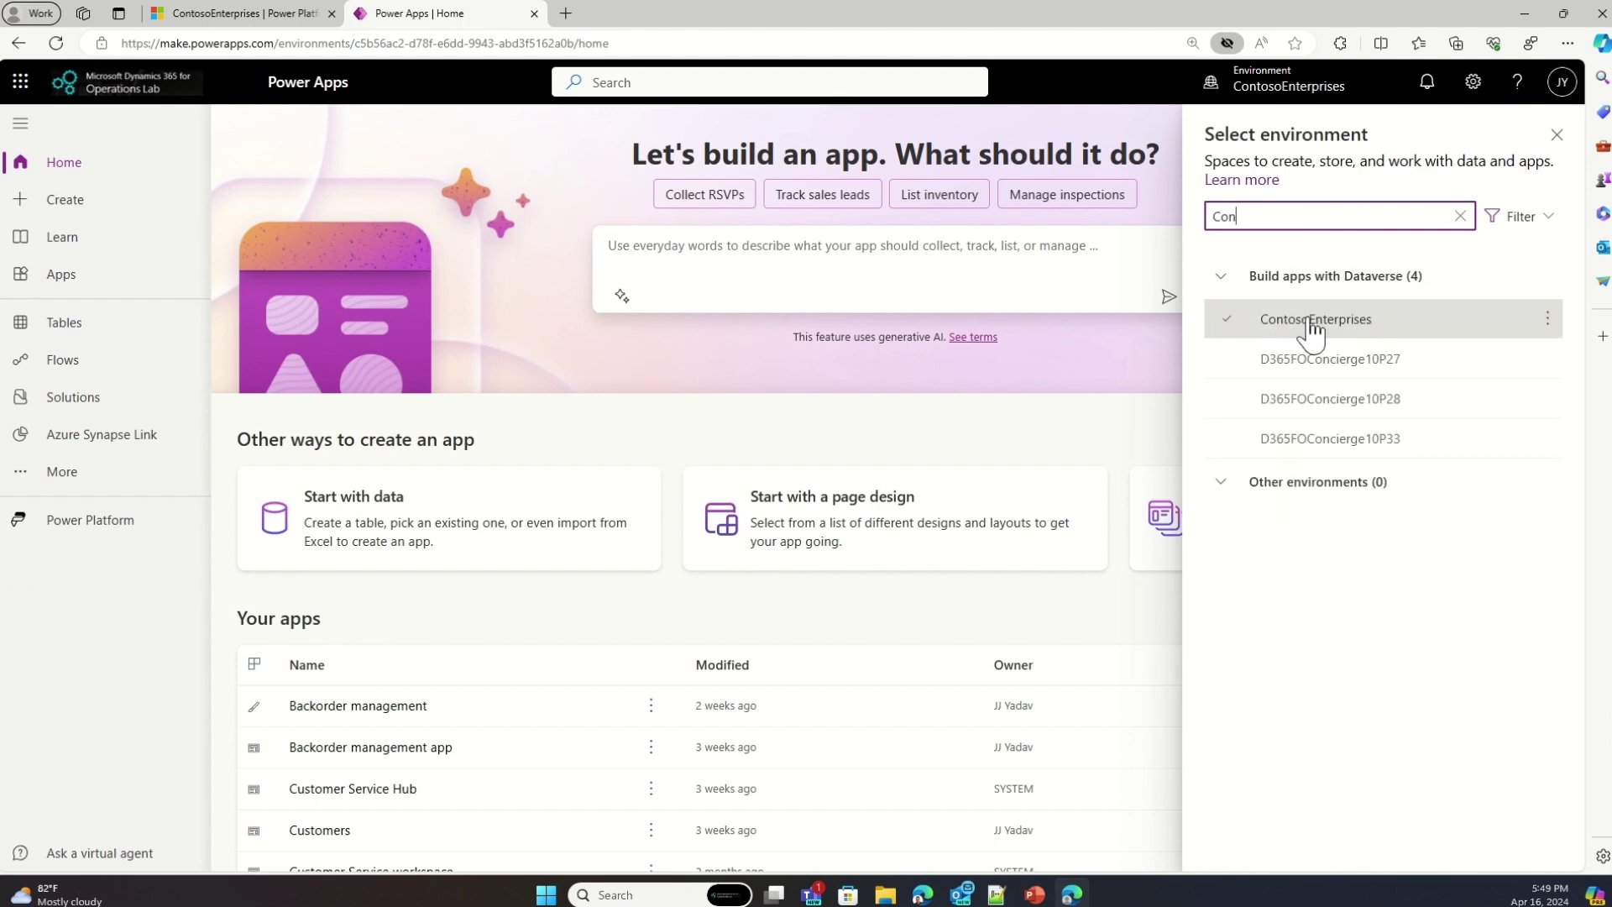
pyautogui.moveTo(1314, 330)
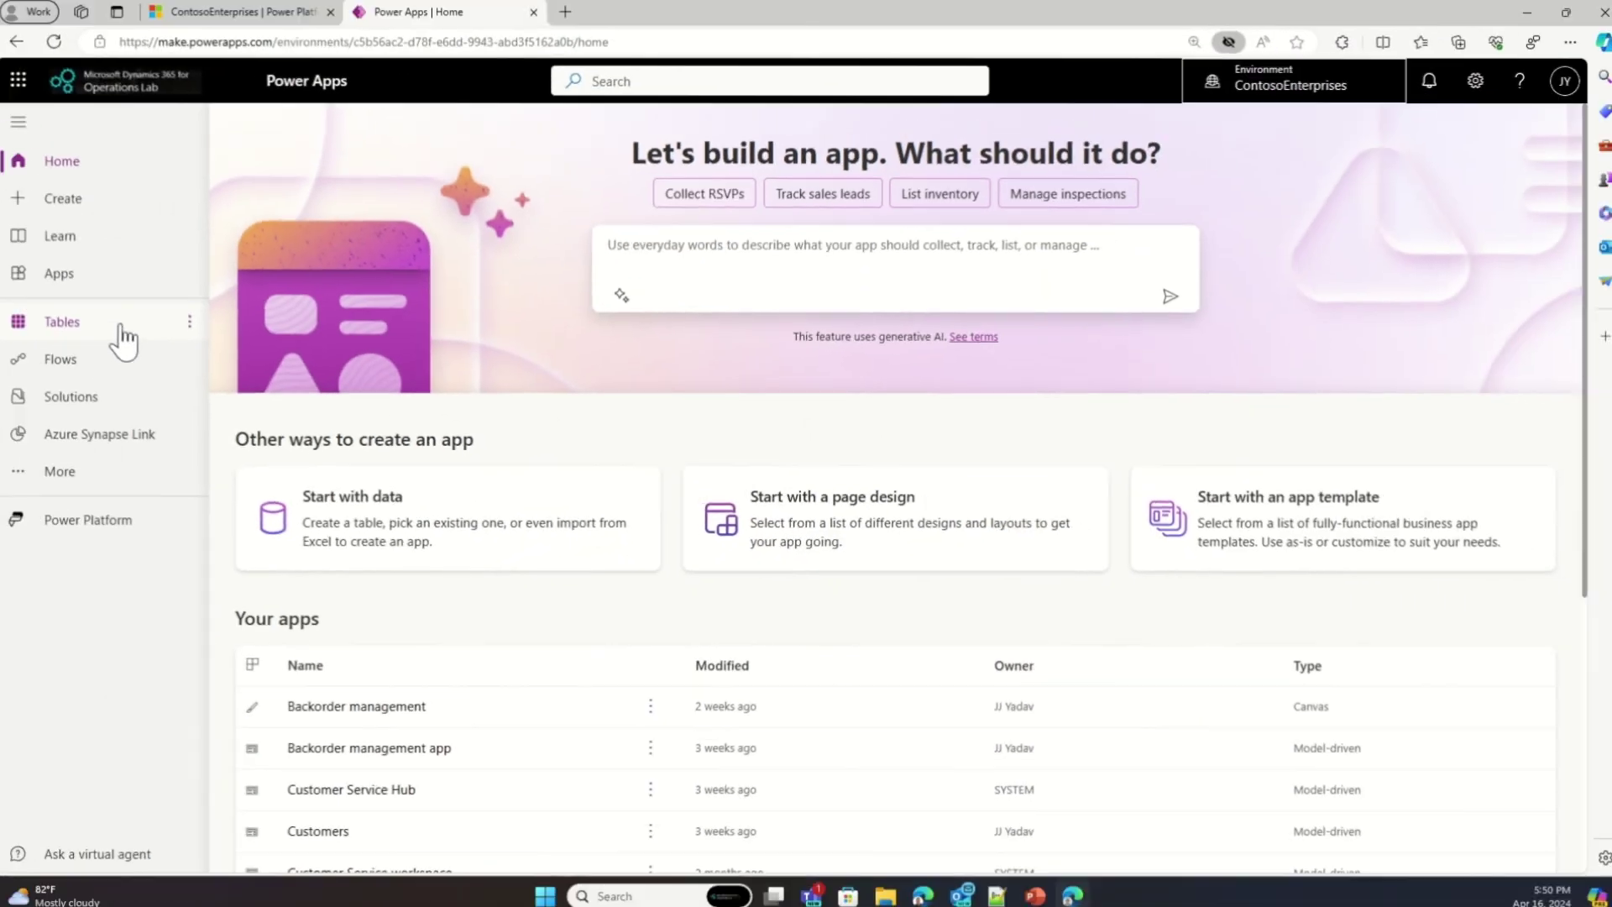
# Step: Start linking the environment's Dataverse tables to Microsoft Fabric from Tables > Analyze
pyautogui.click(124, 334)
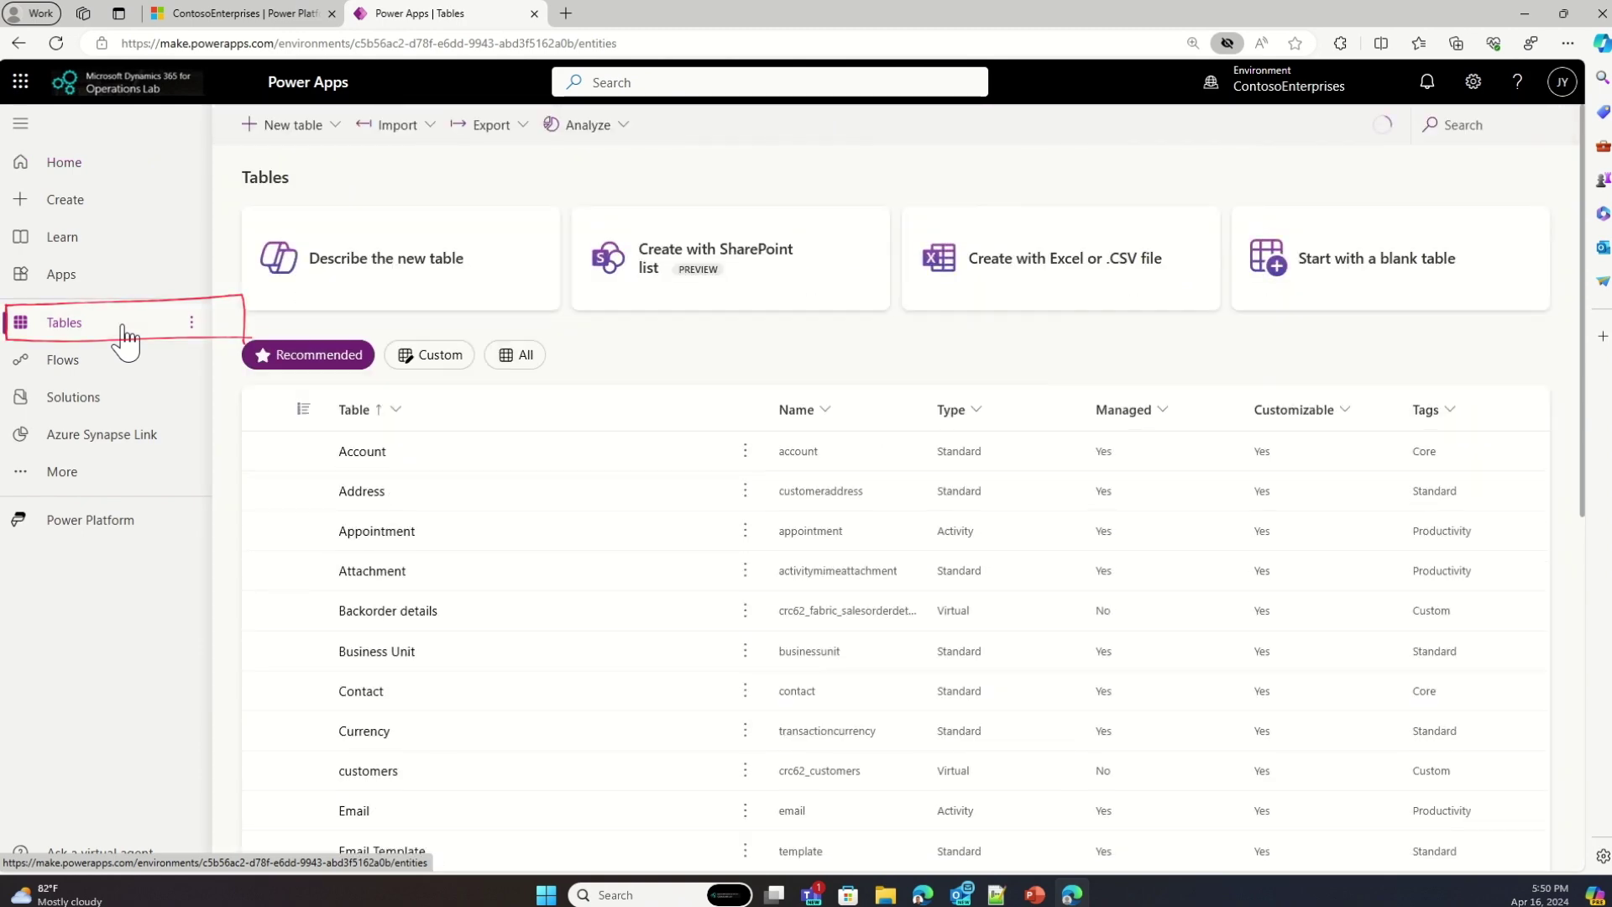
pyautogui.click(622, 154)
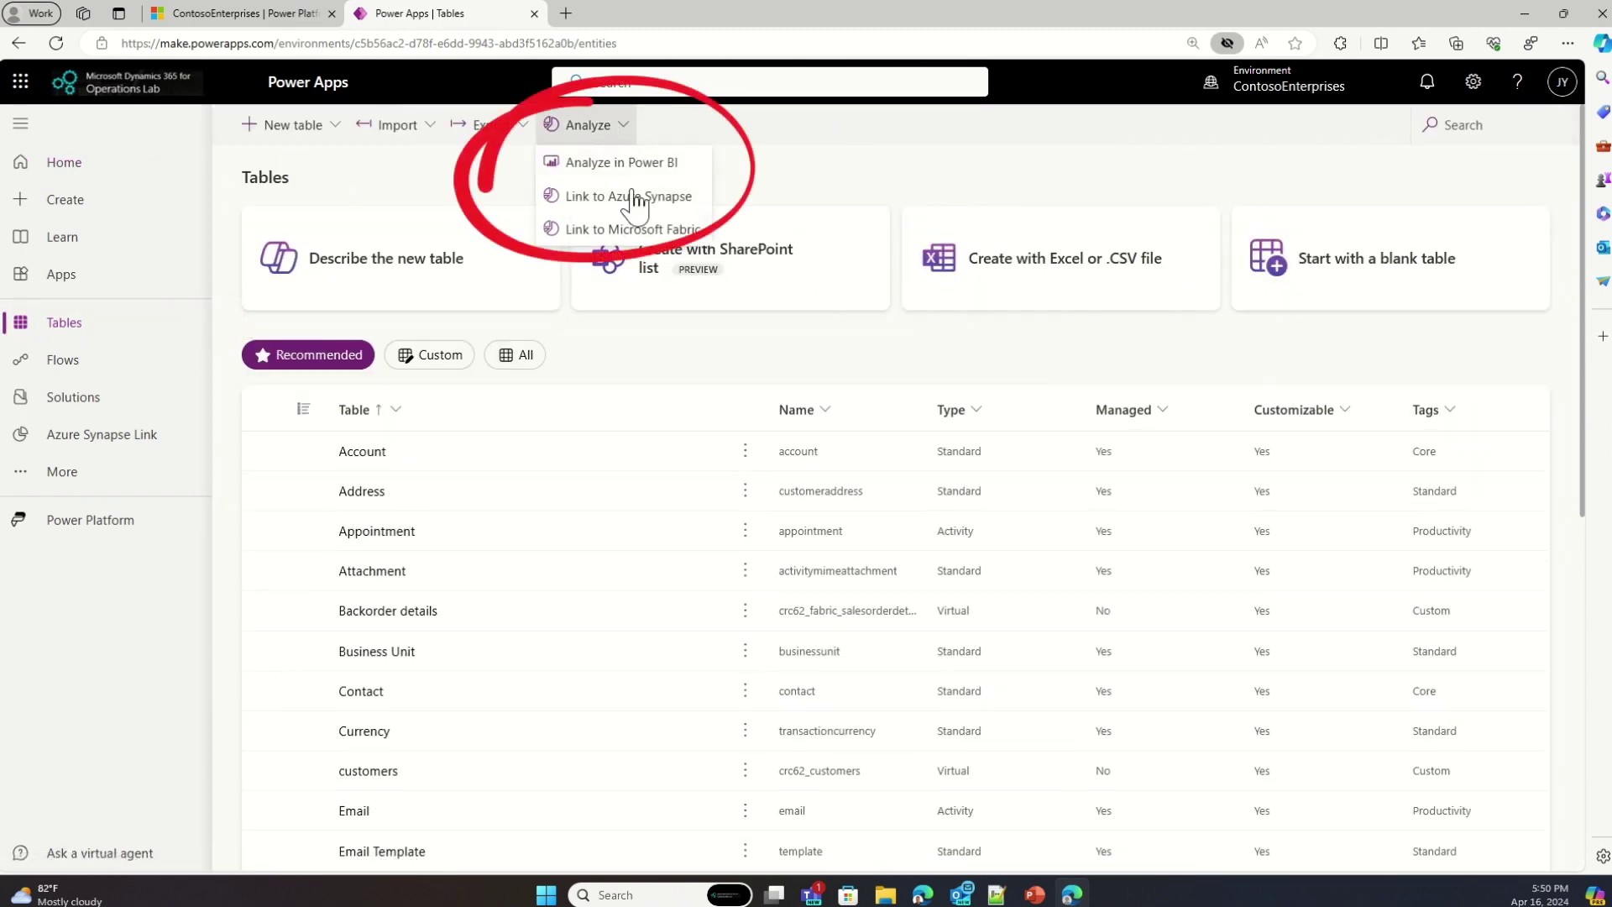
pyautogui.click(643, 237)
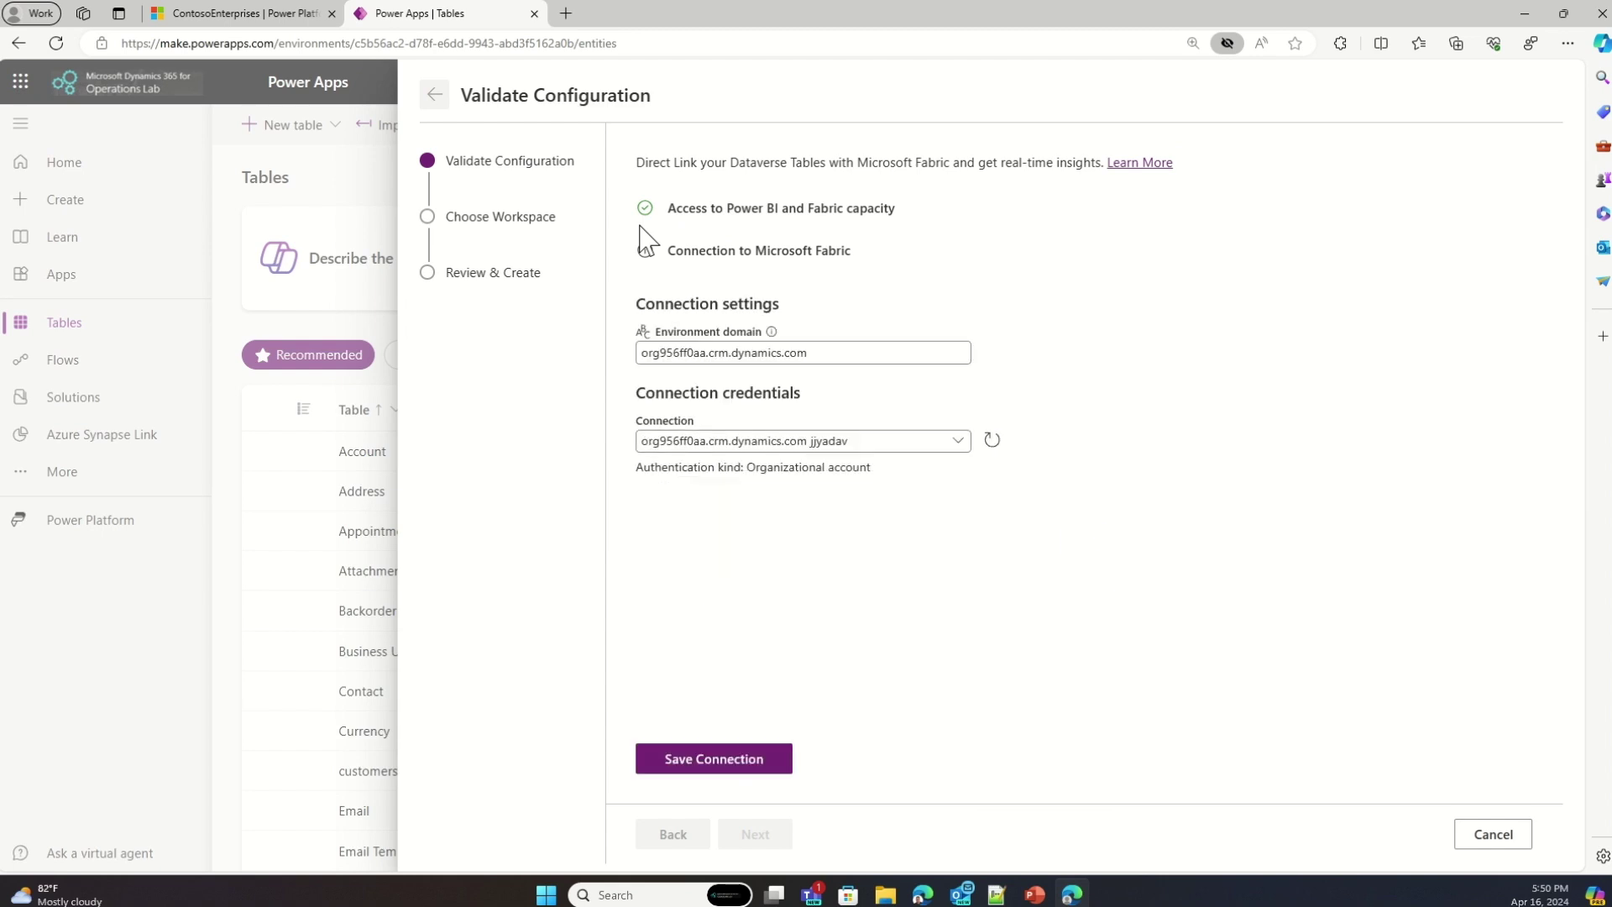
# Step: Save the Fabric connection and create the link with a new workspace named ContosoEnterpriseDW
pyautogui.click(759, 760)
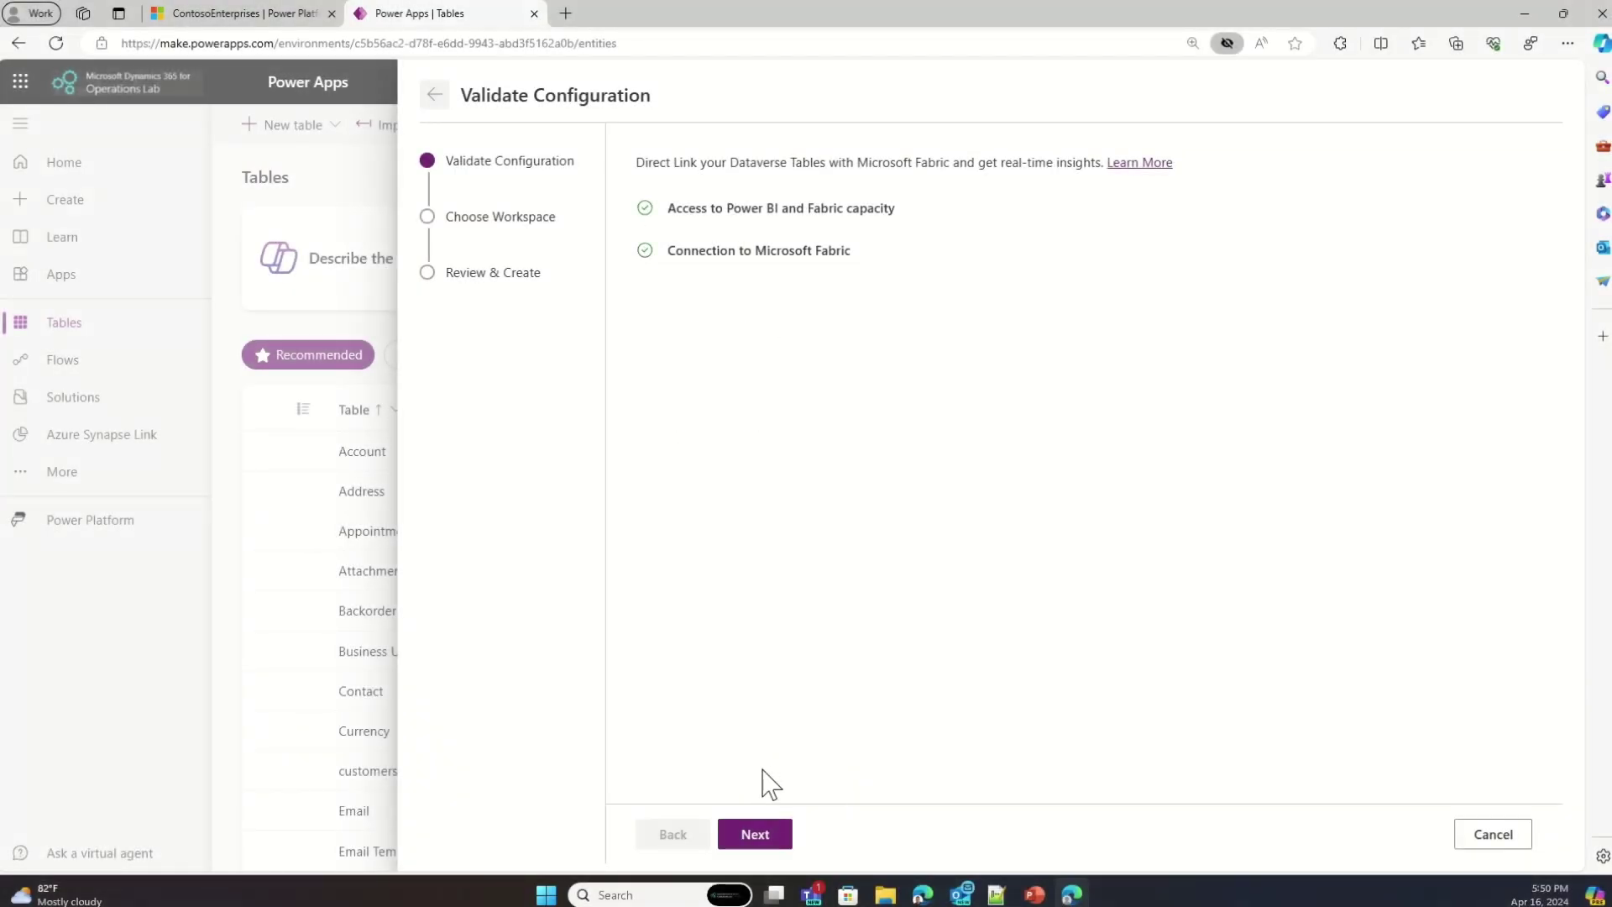
pyautogui.click(778, 843)
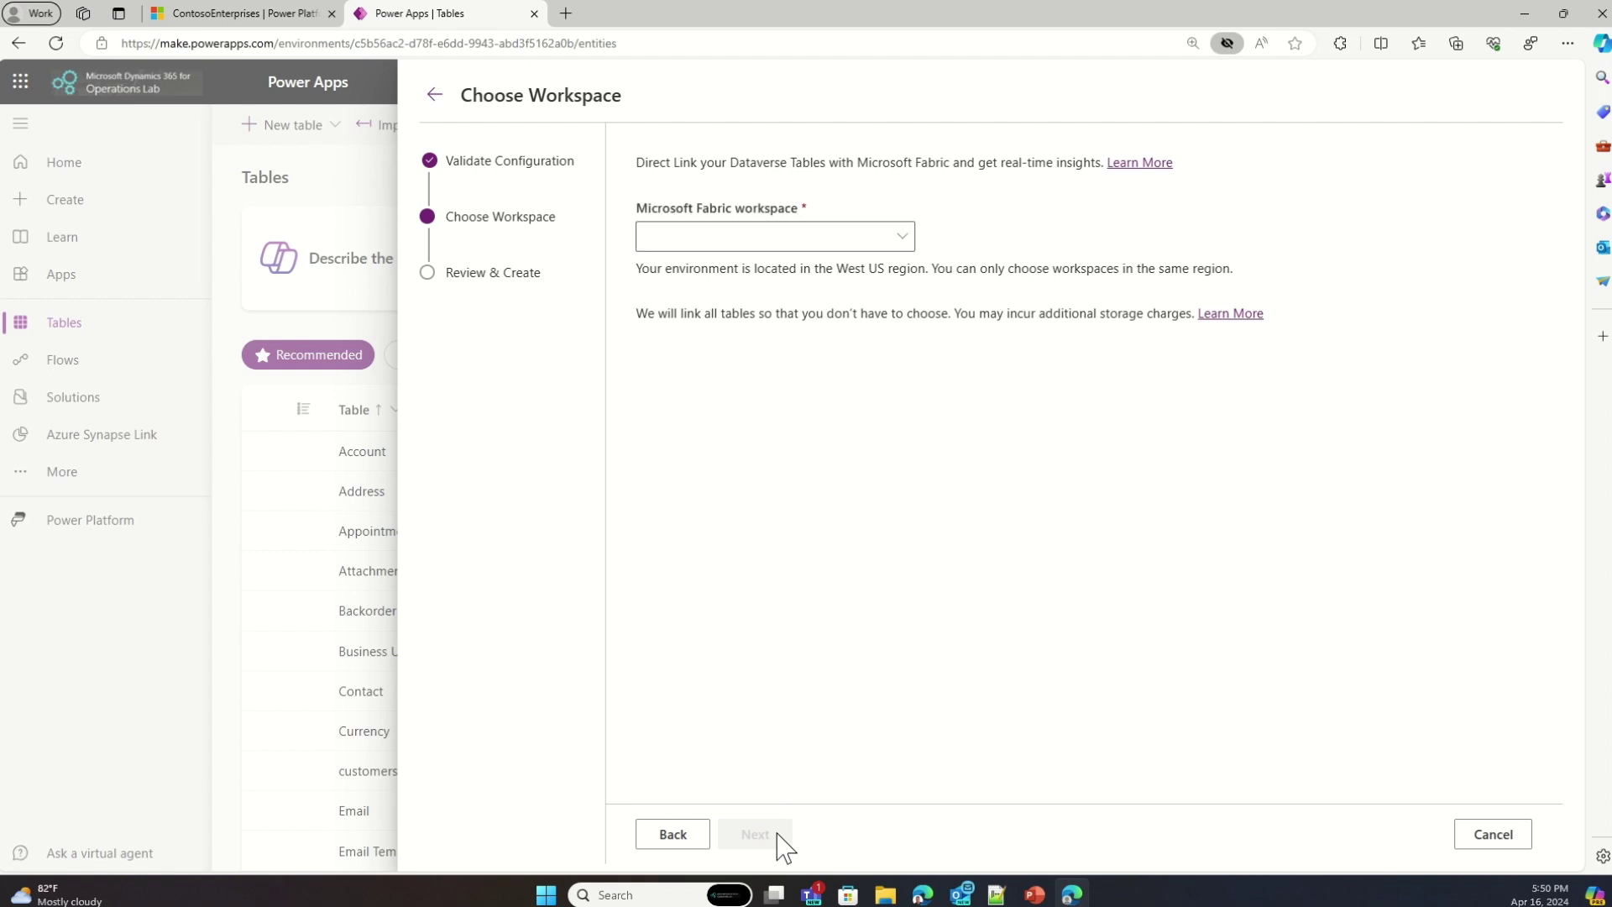
pyautogui.click(773, 236)
pyautogui.click(731, 270)
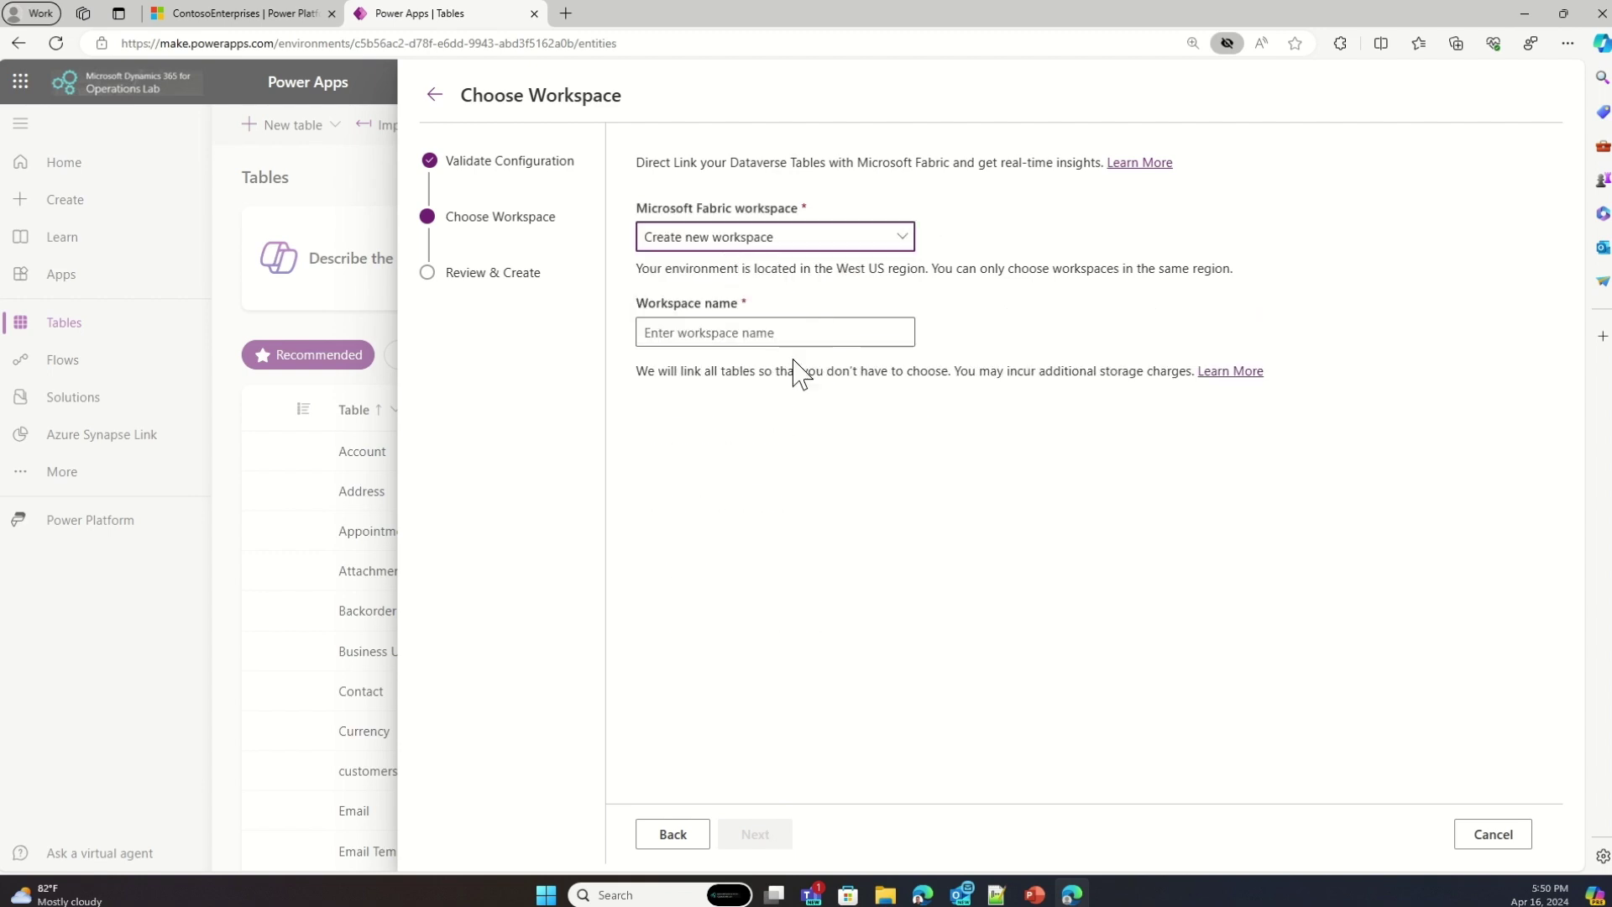
pyautogui.click(750, 333)
pyautogui.write('ContosoEnterpriseDW')
pyautogui.click(776, 843)
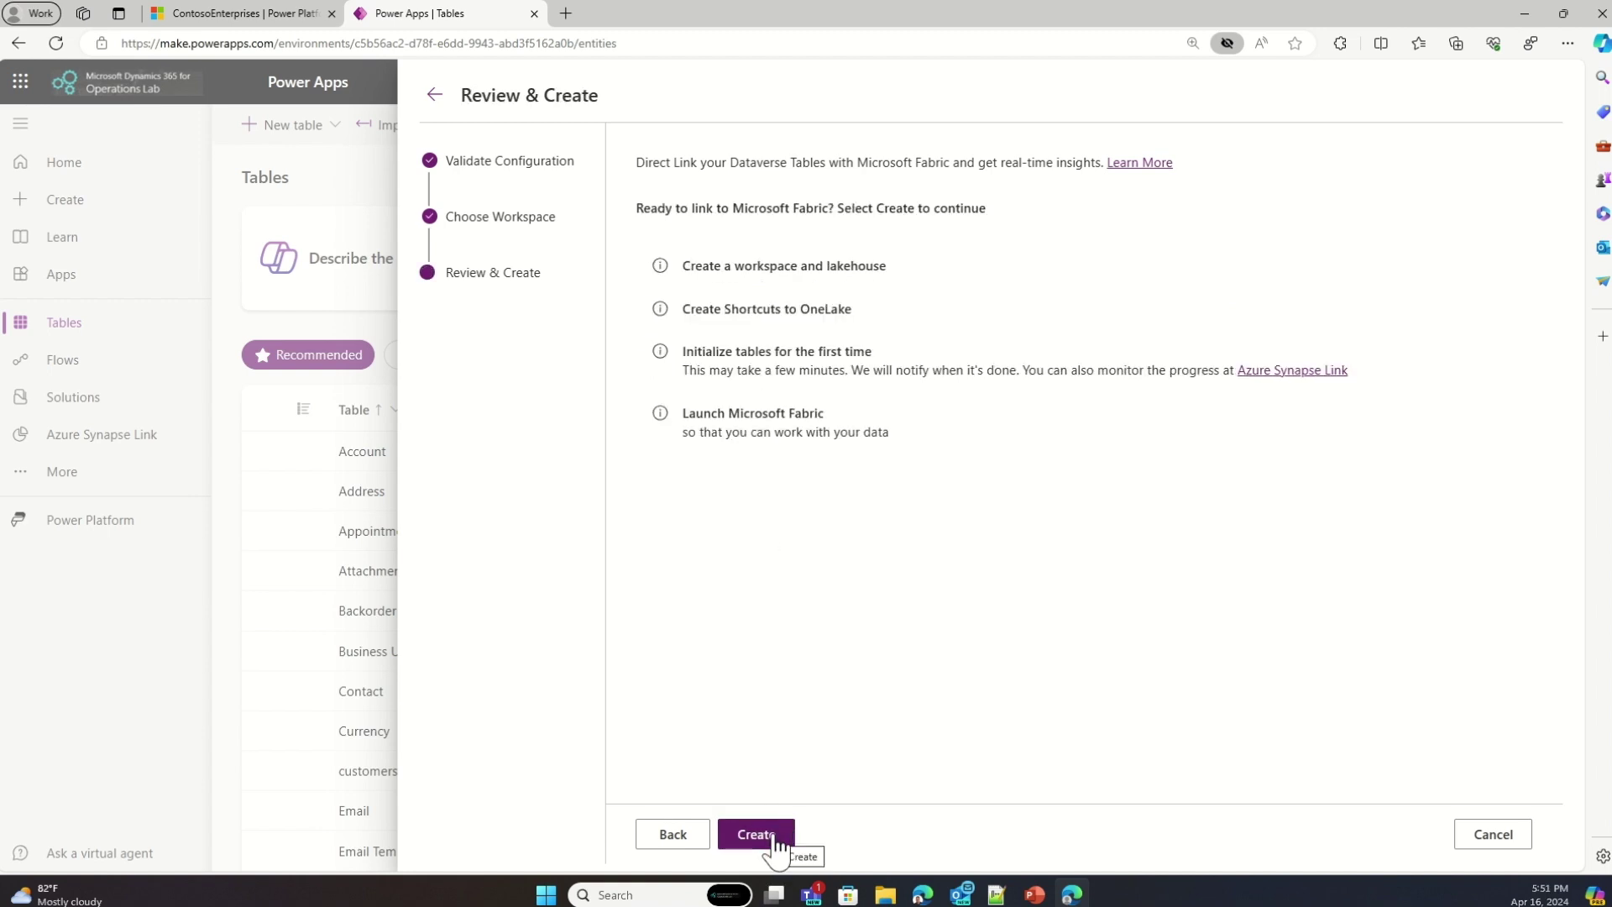
pyautogui.click(777, 839)
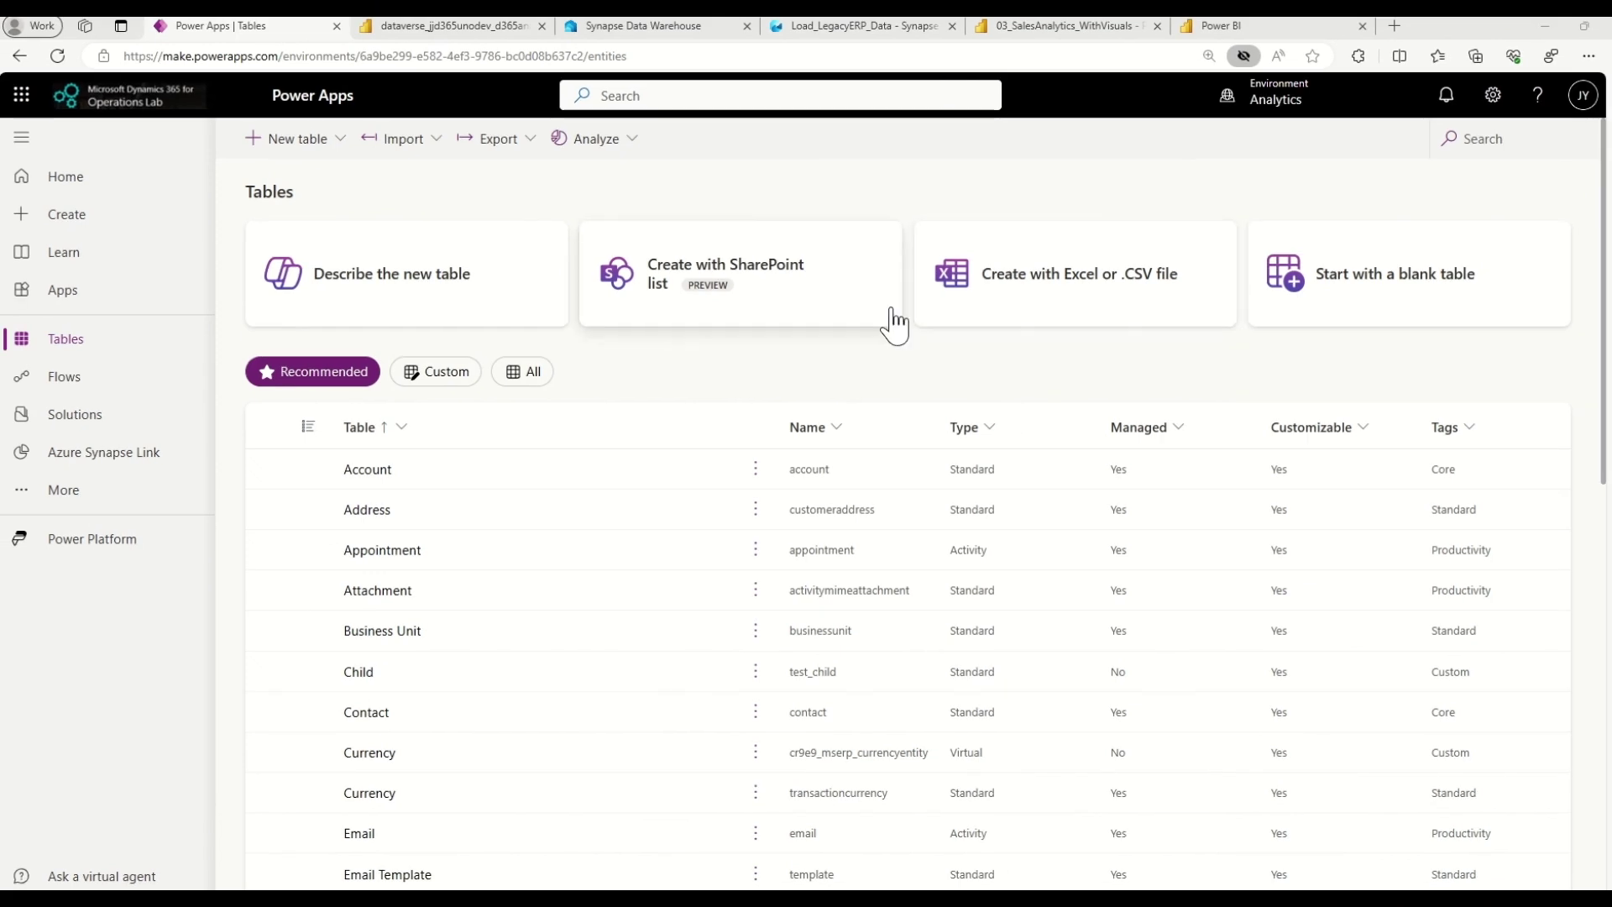
# Step: Open Manage tables for the Microsoft OneLake link under Azure Synapse Link
pyautogui.click(132, 454)
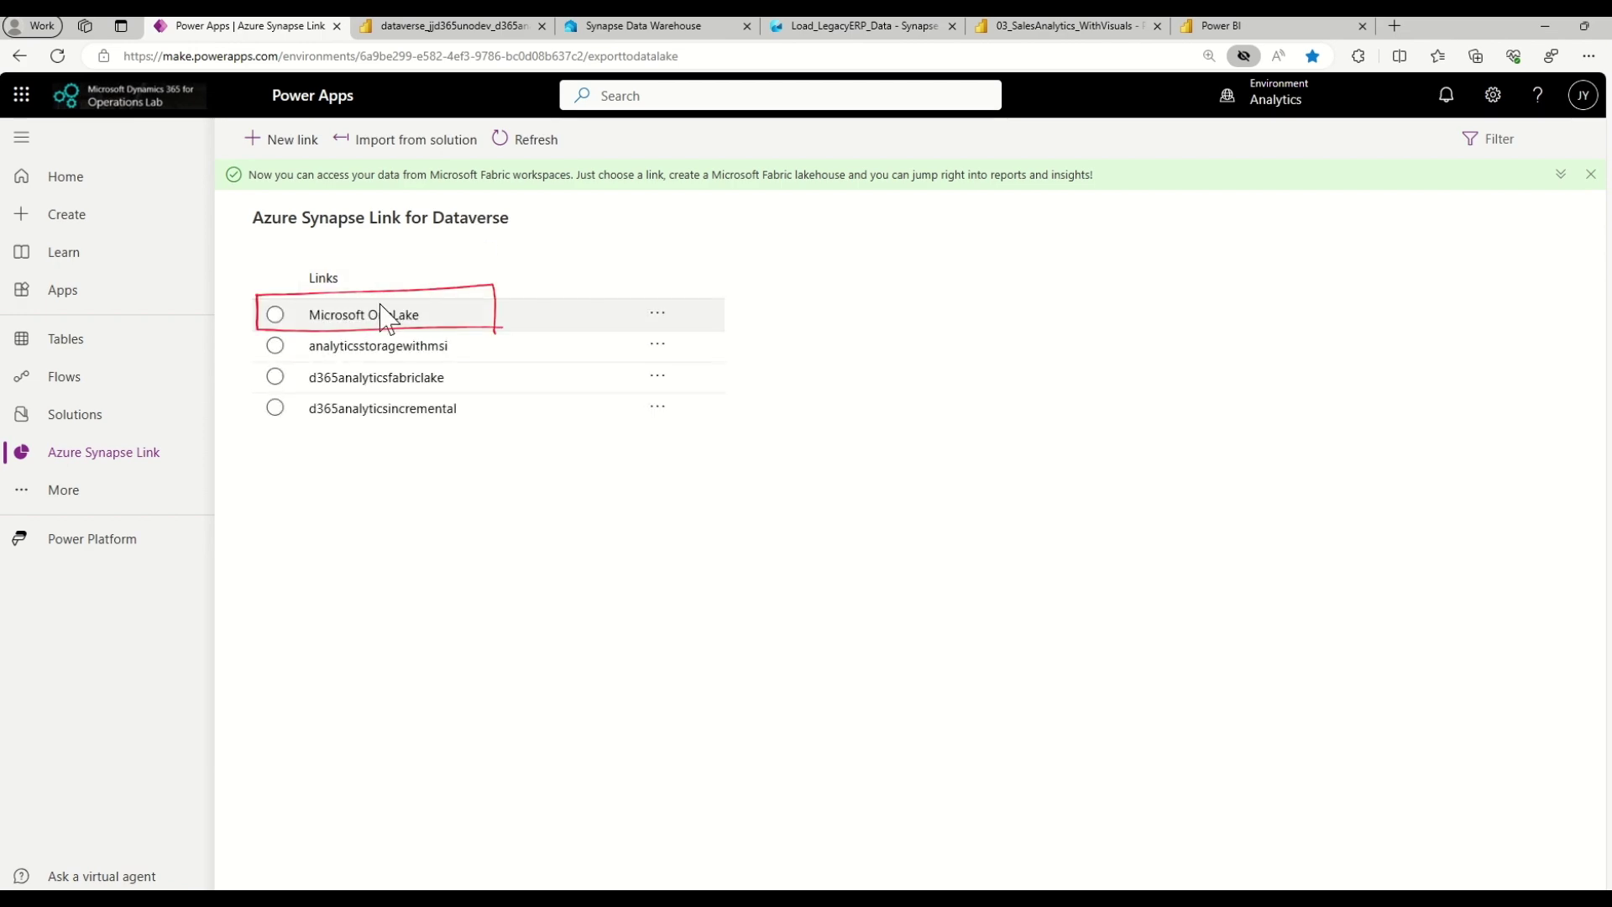
pyautogui.click(386, 315)
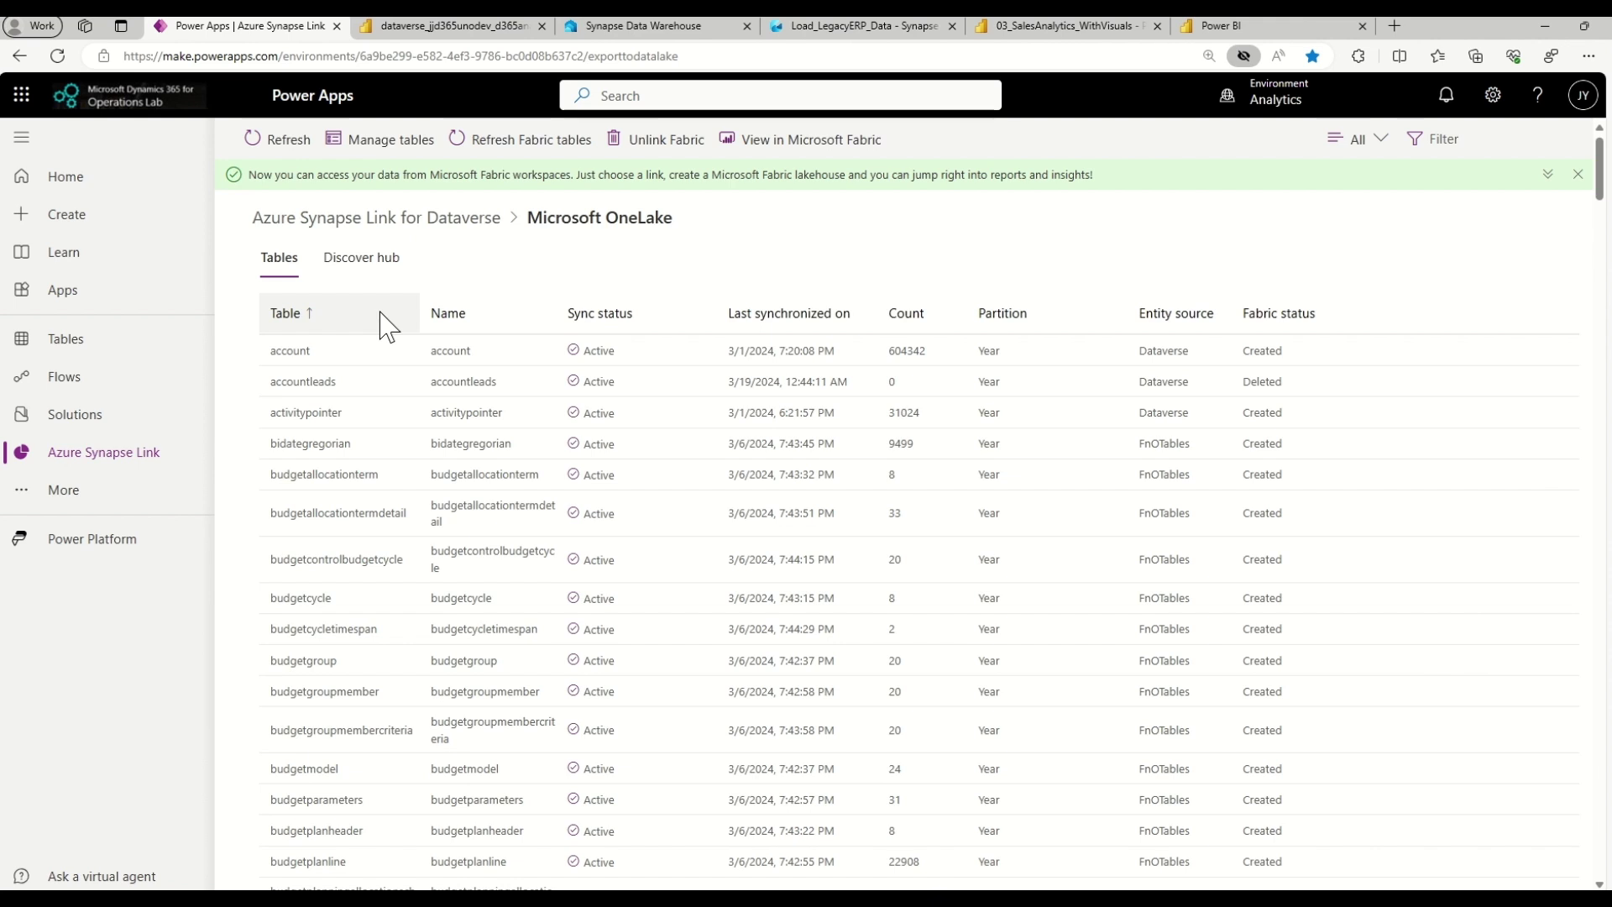
pyautogui.click(384, 140)
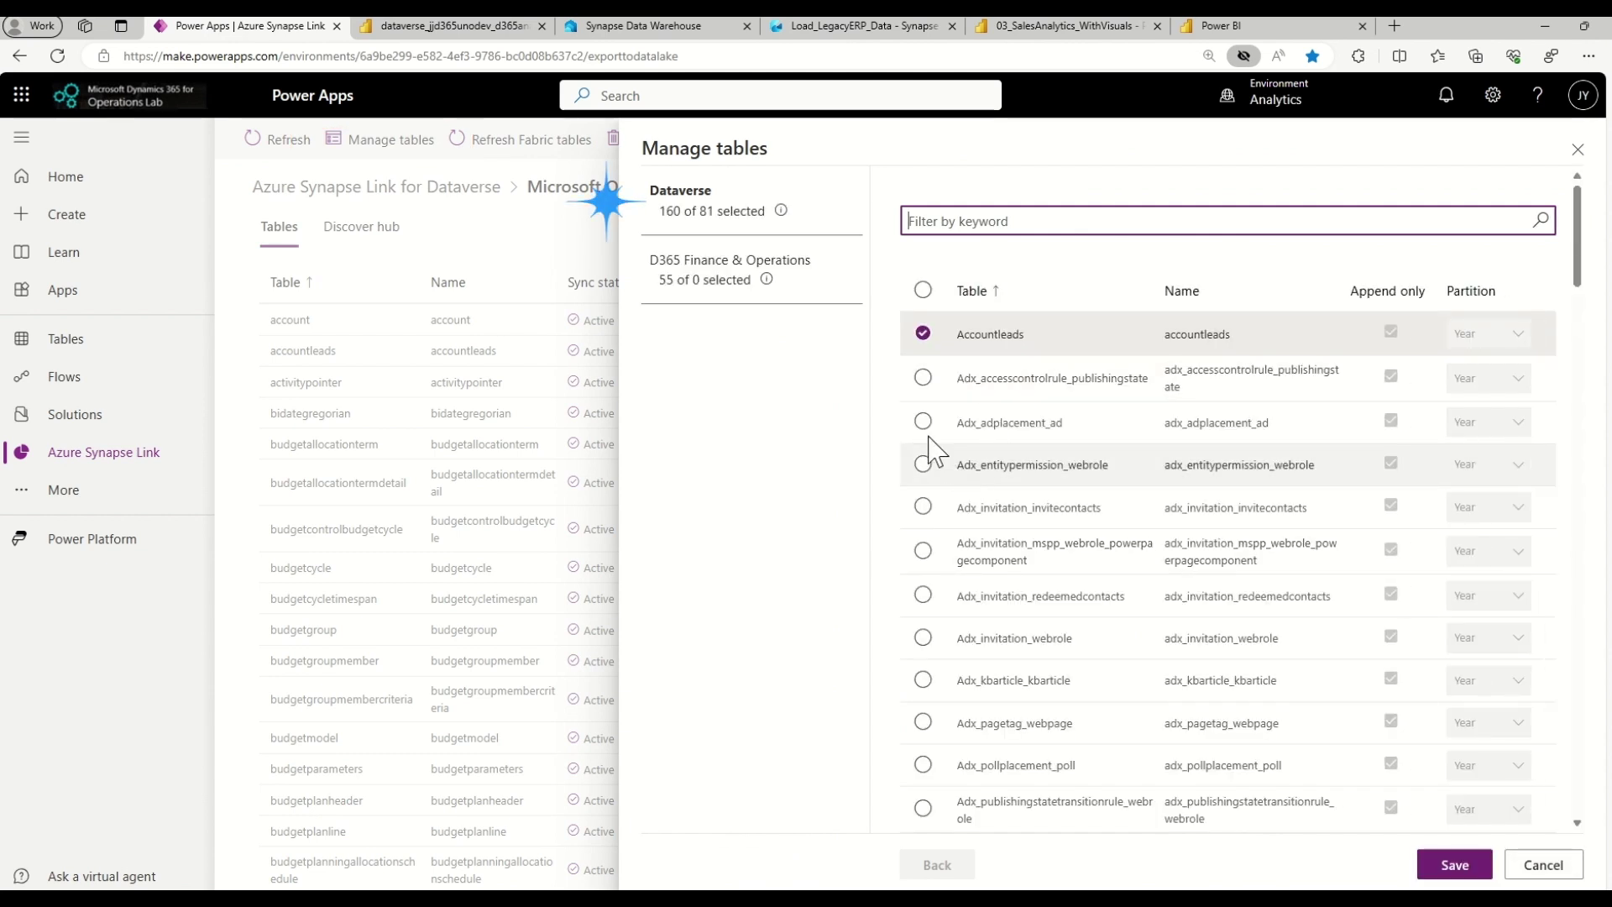
# Step: Add Adx_accesscontrolrule_publishingstate and the F&O Retail sales line table to the link, then save
pyautogui.click(922, 377)
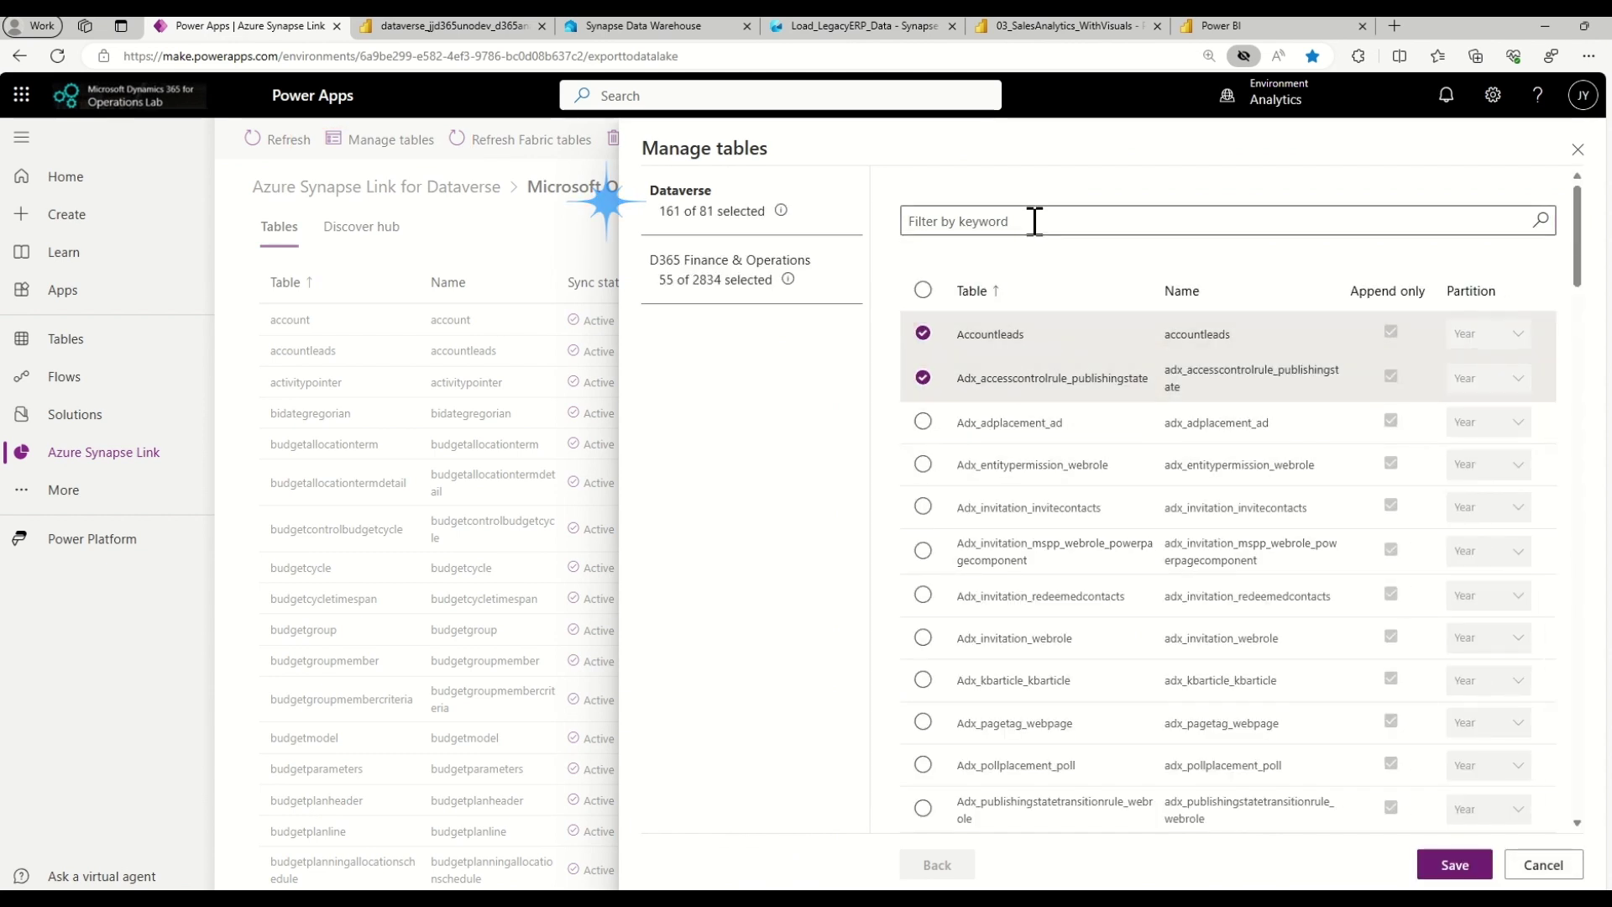
pyautogui.scroll(-7, 1032, 219)
pyautogui.click(733, 283)
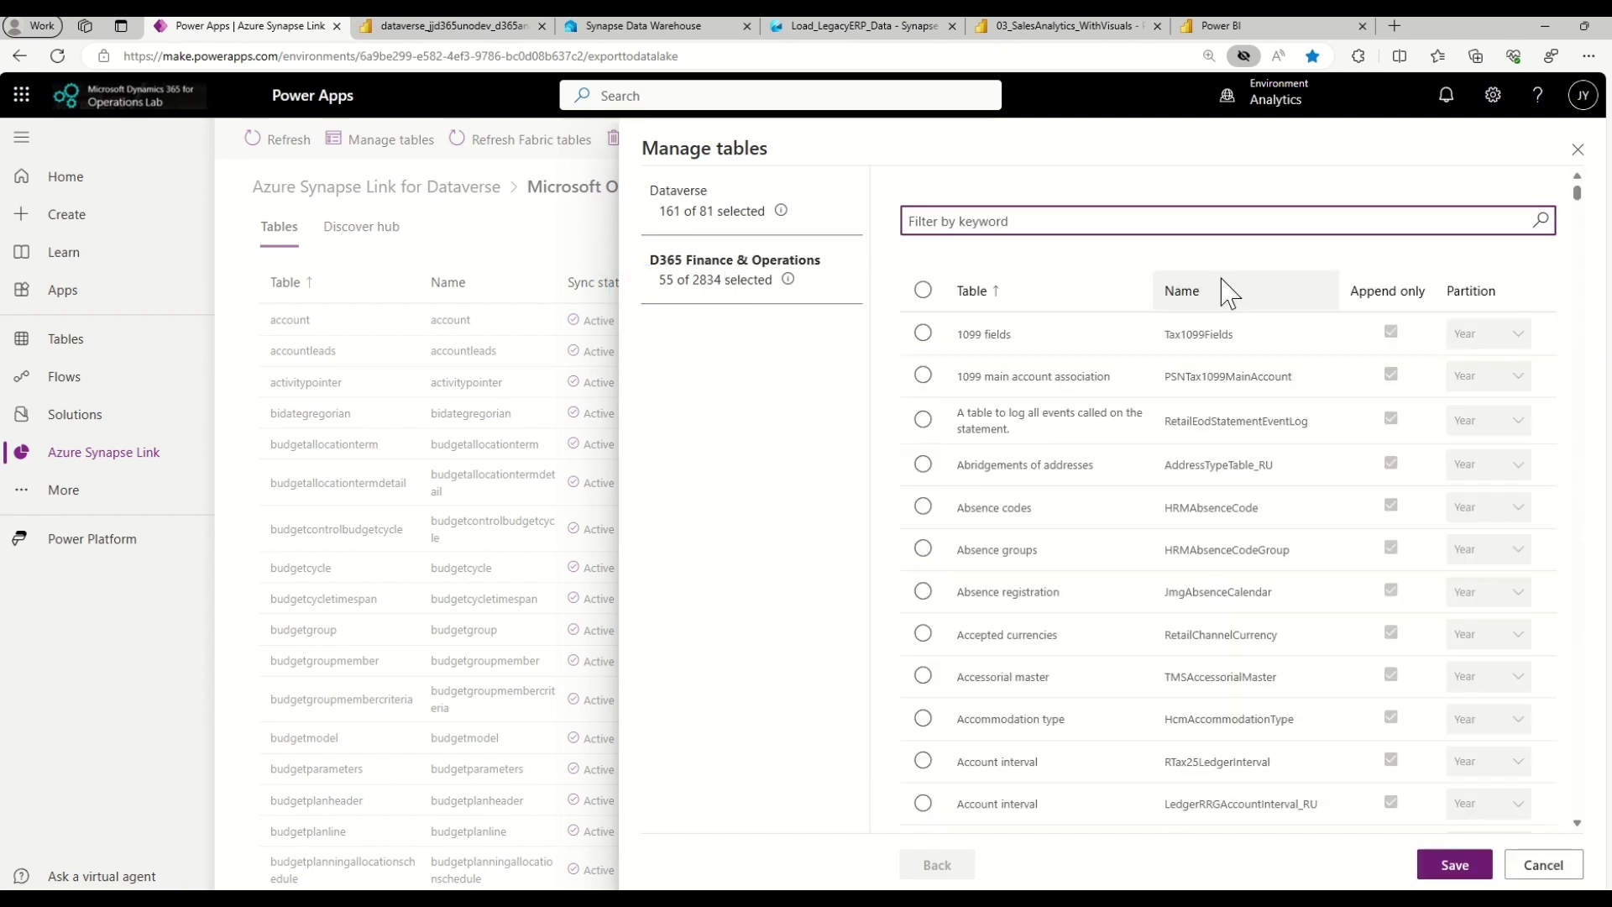
pyautogui.write('salesline')
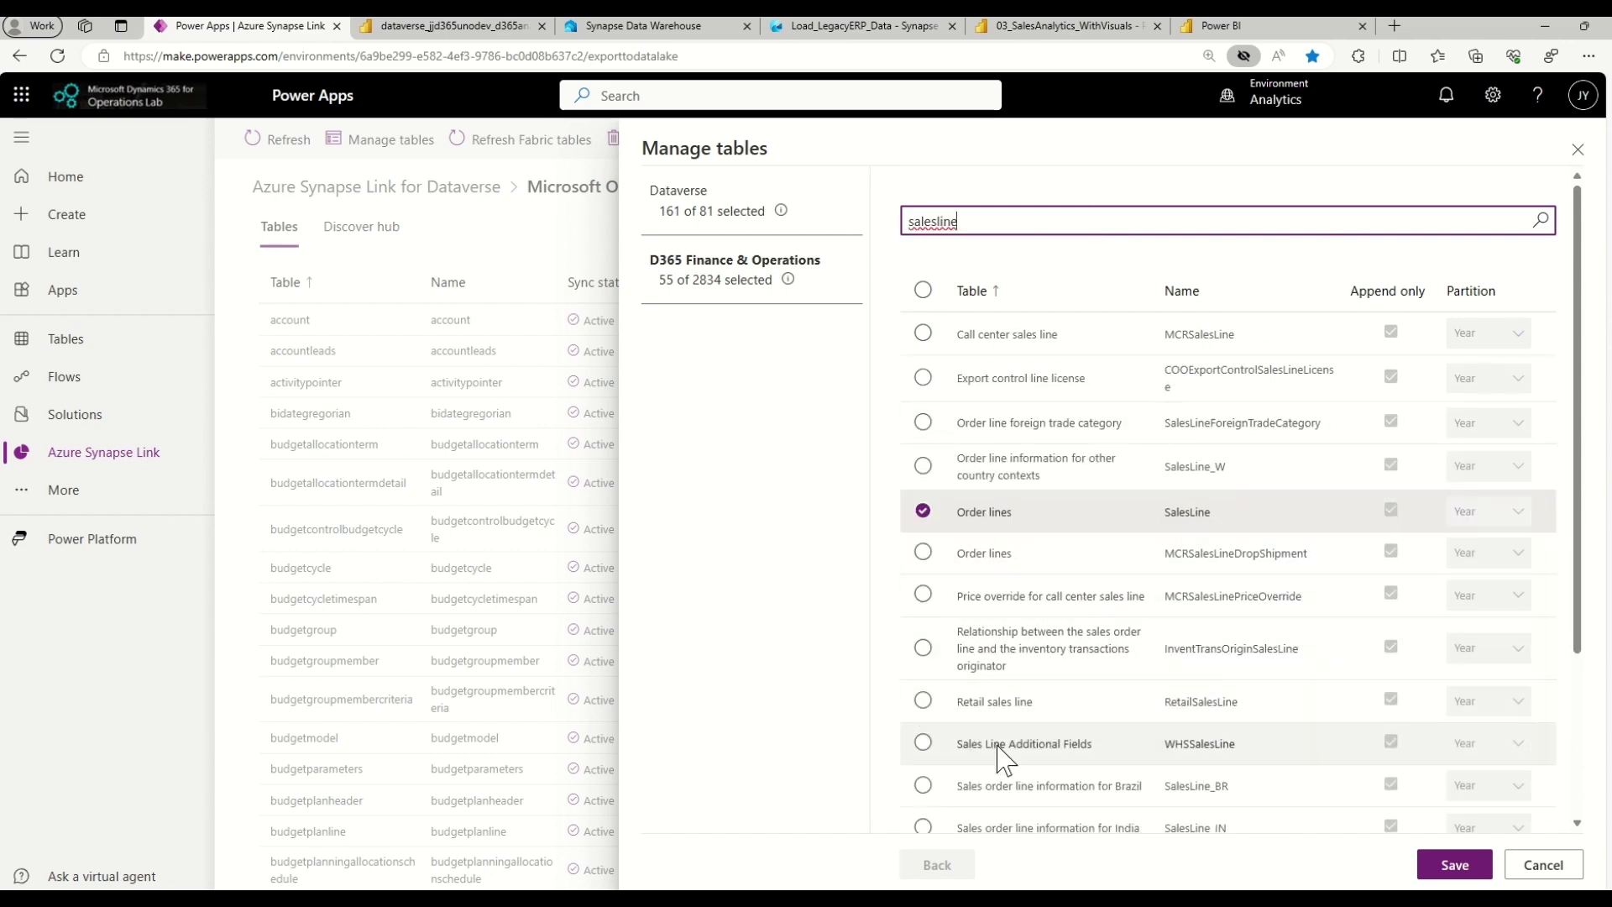
pyautogui.click(922, 702)
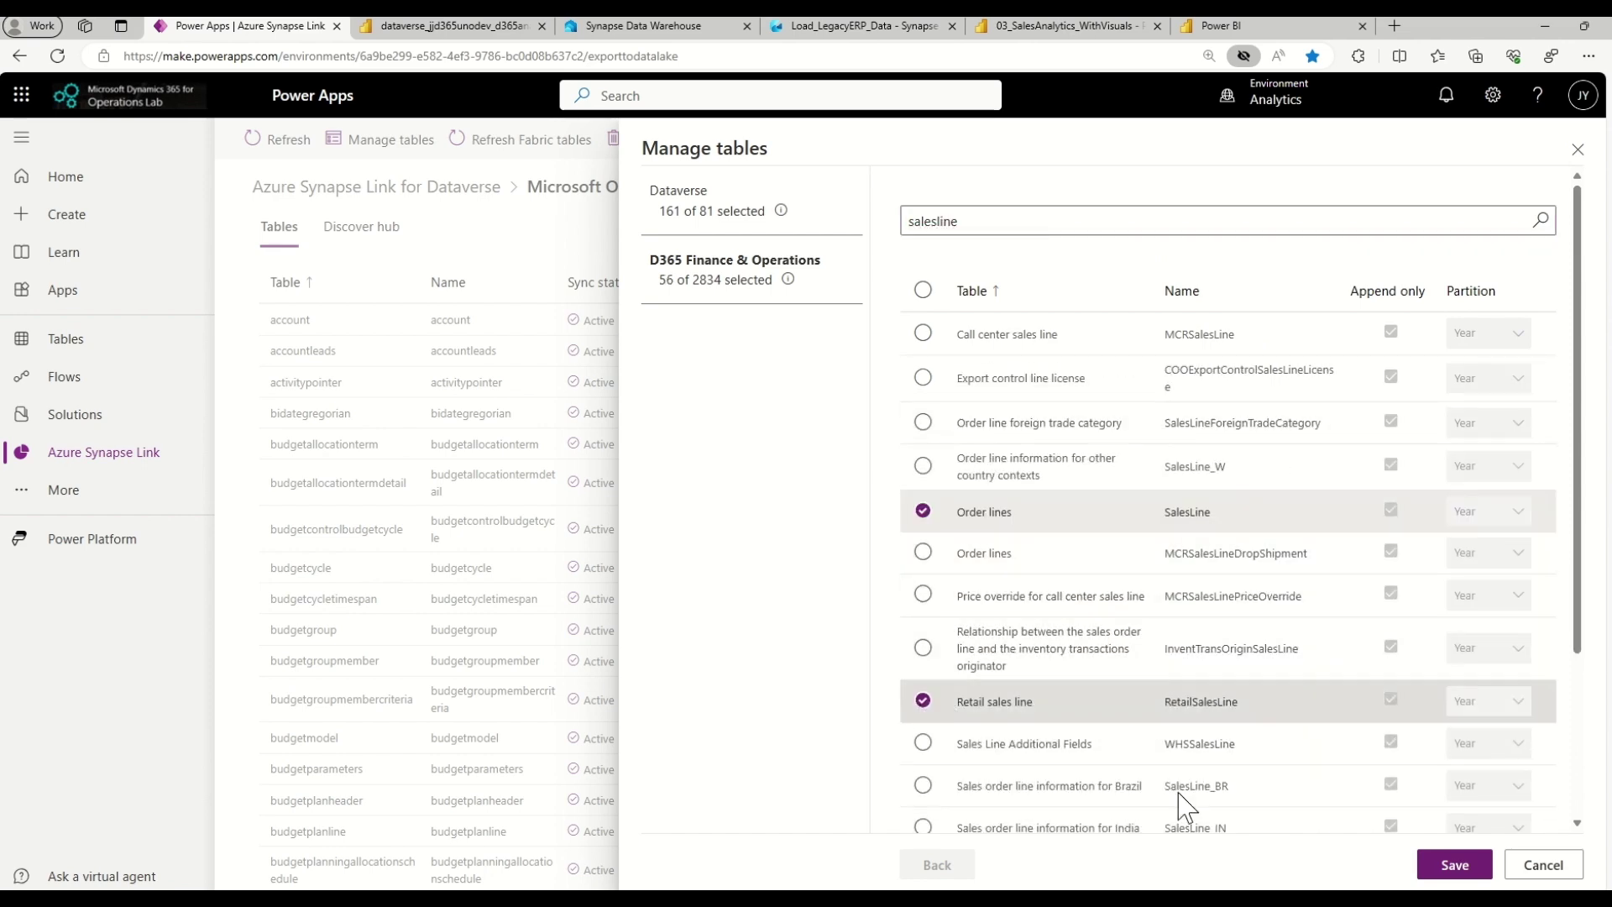
pyautogui.click(1455, 865)
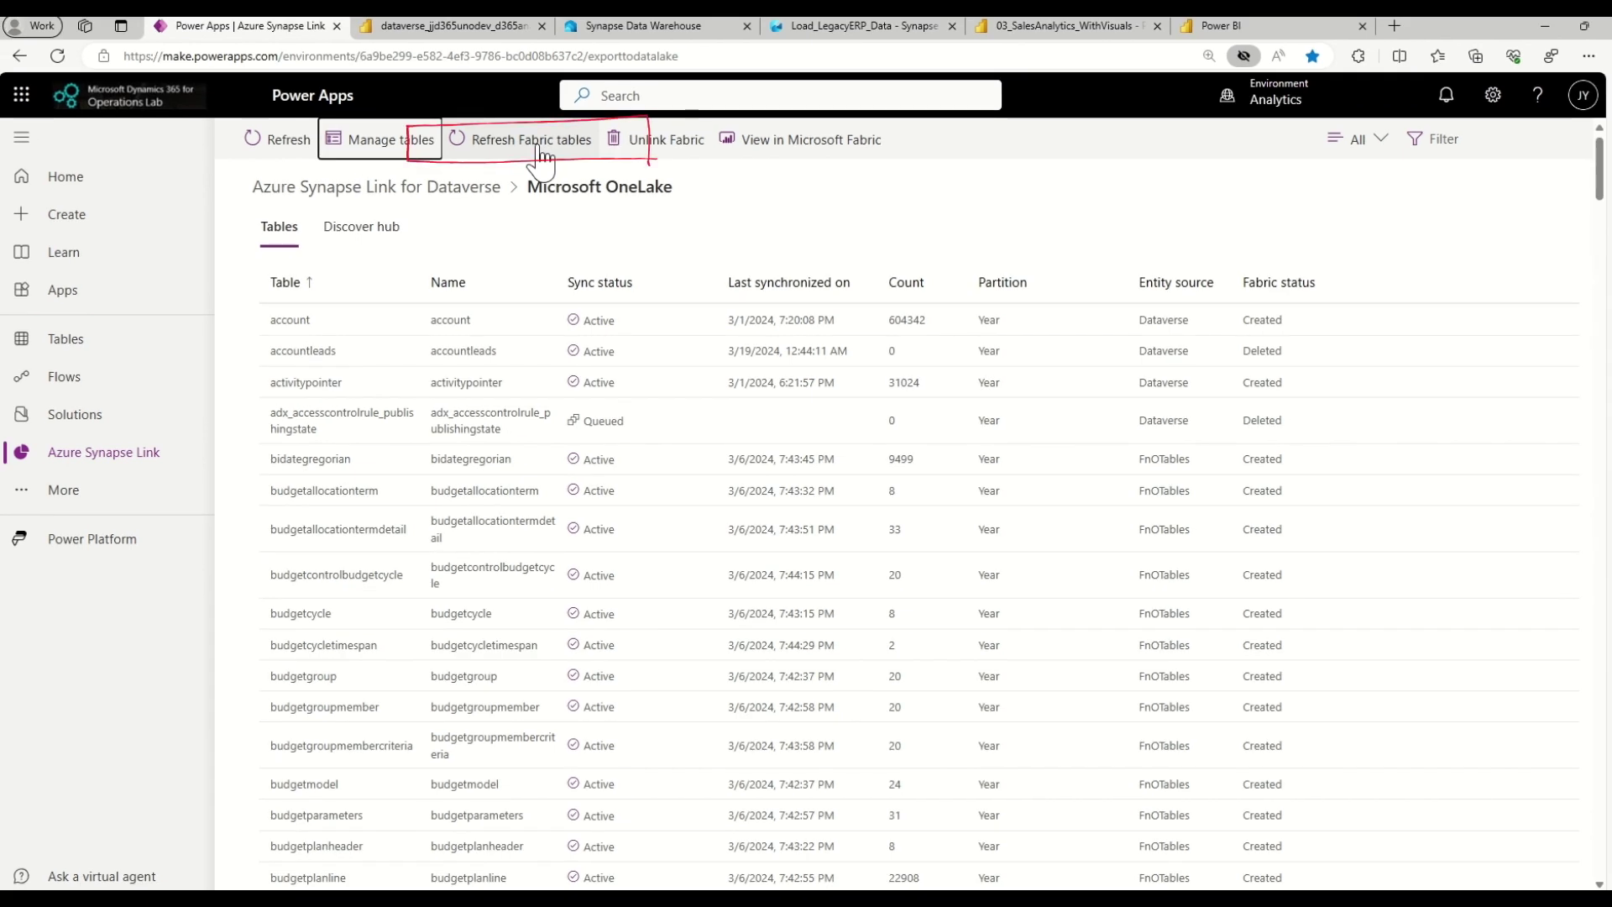
# Step: Refresh the Fabric tables and view the linked lakehouse in Microsoft Fabric
pyautogui.click(538, 149)
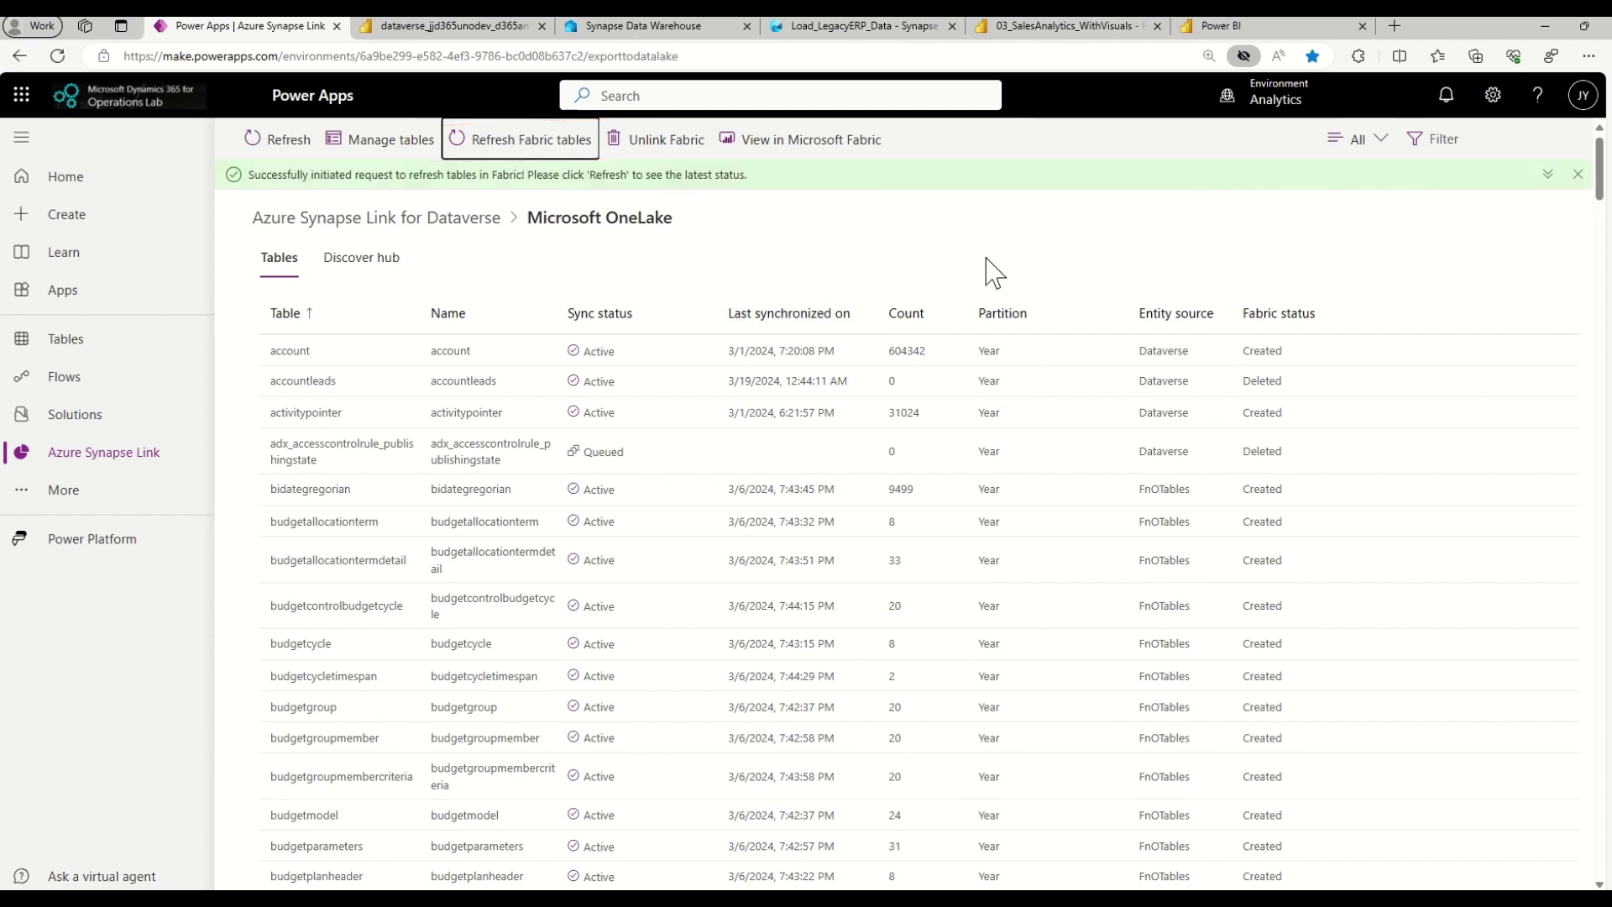
pyautogui.click(834, 147)
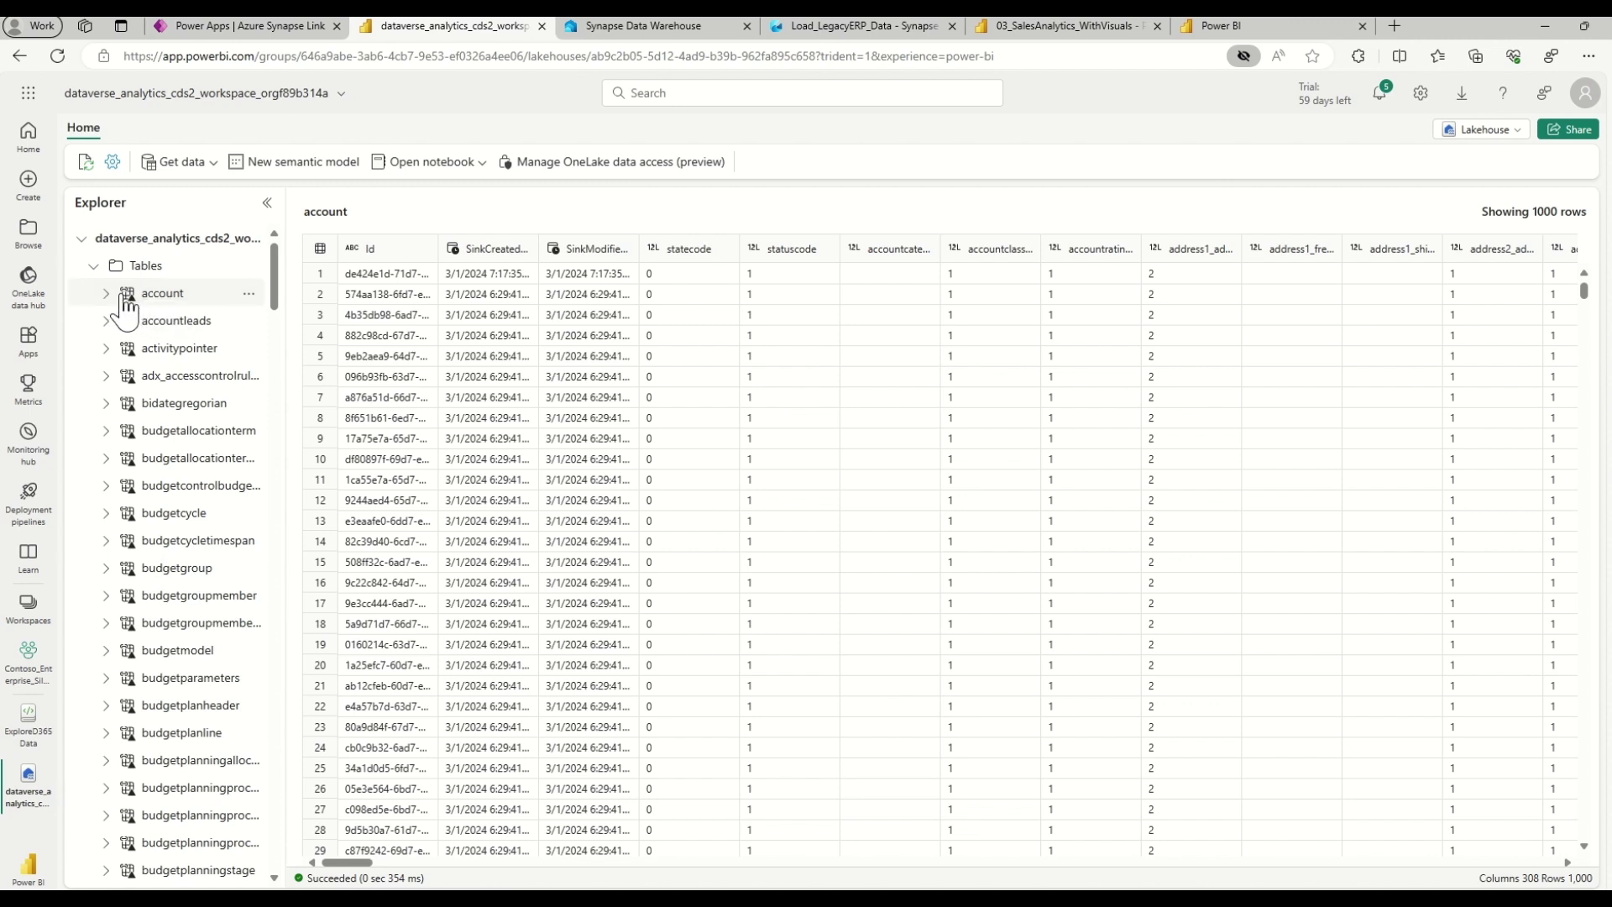
# Step: Show the Open in notebook options for the custgroup table in the lakehouse Explorer
pyautogui.moveTo(271, 293); pyautogui.dragTo(283, 370)
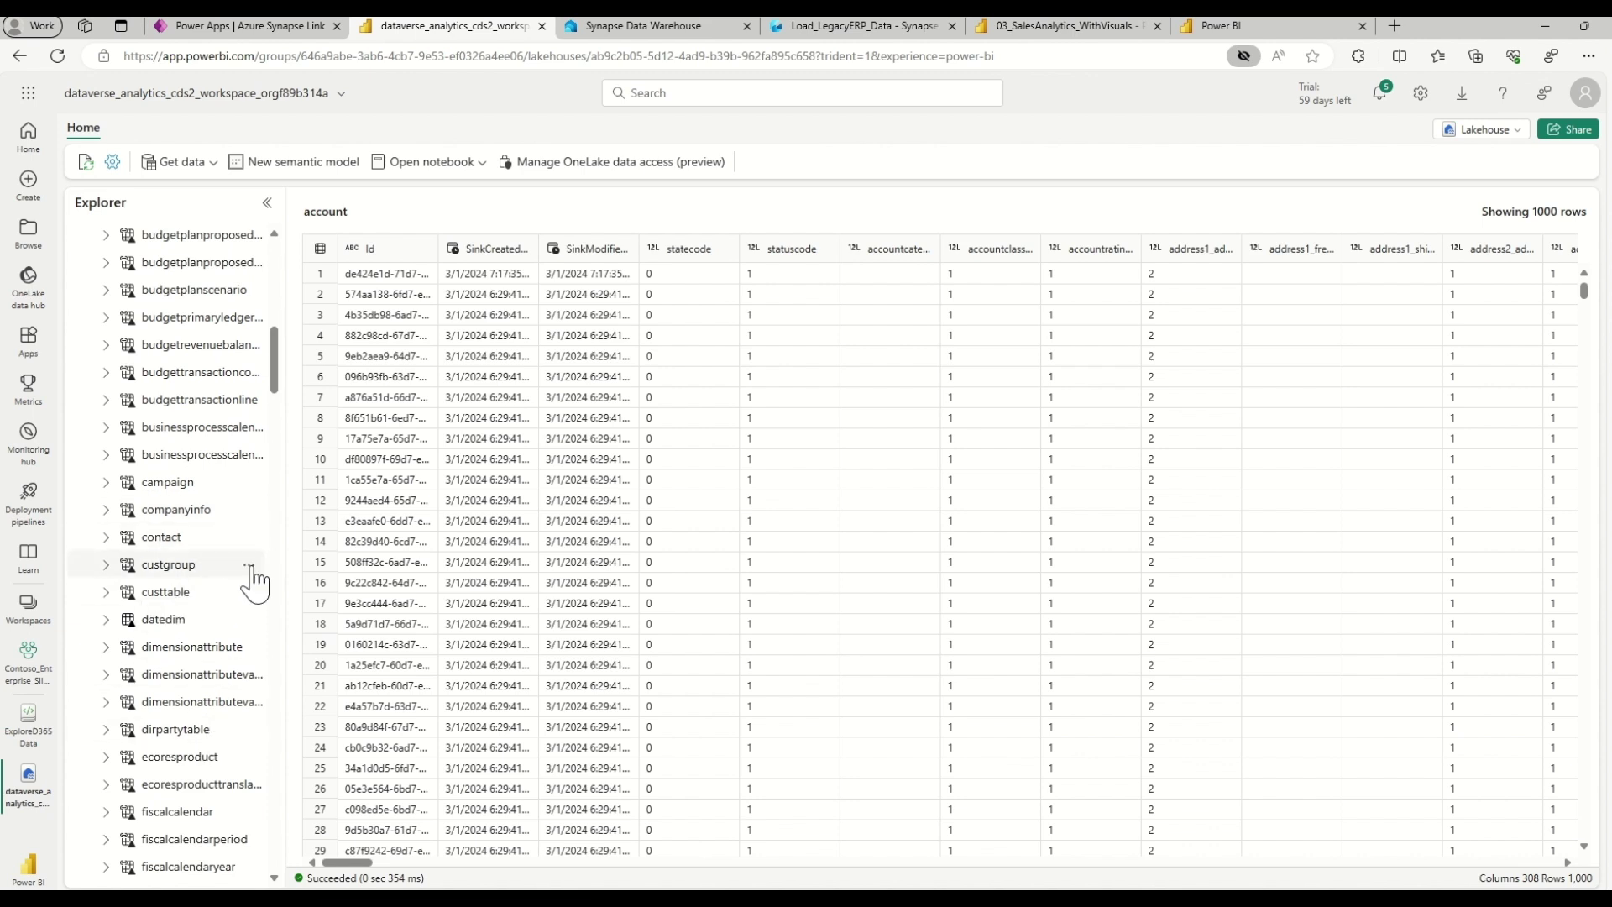
pyautogui.click(249, 567)
pyautogui.moveTo(311, 611)
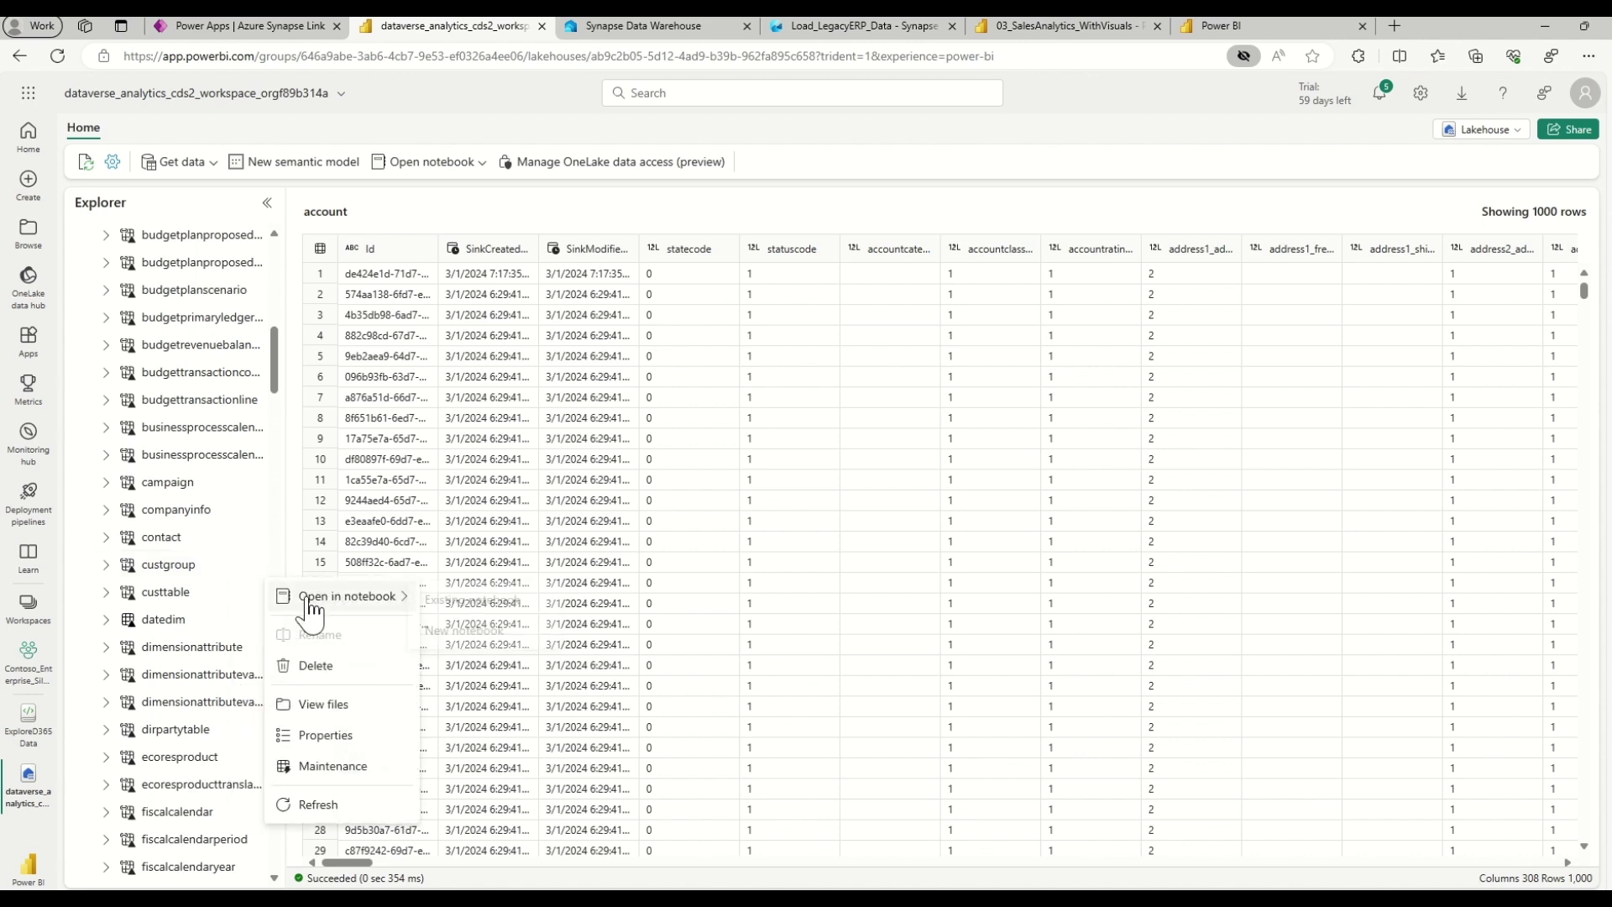
# Step: Run a spark.sql SELECT on custgroup in a new notebook, returning 1,000 rows
pyautogui.click(484, 638)
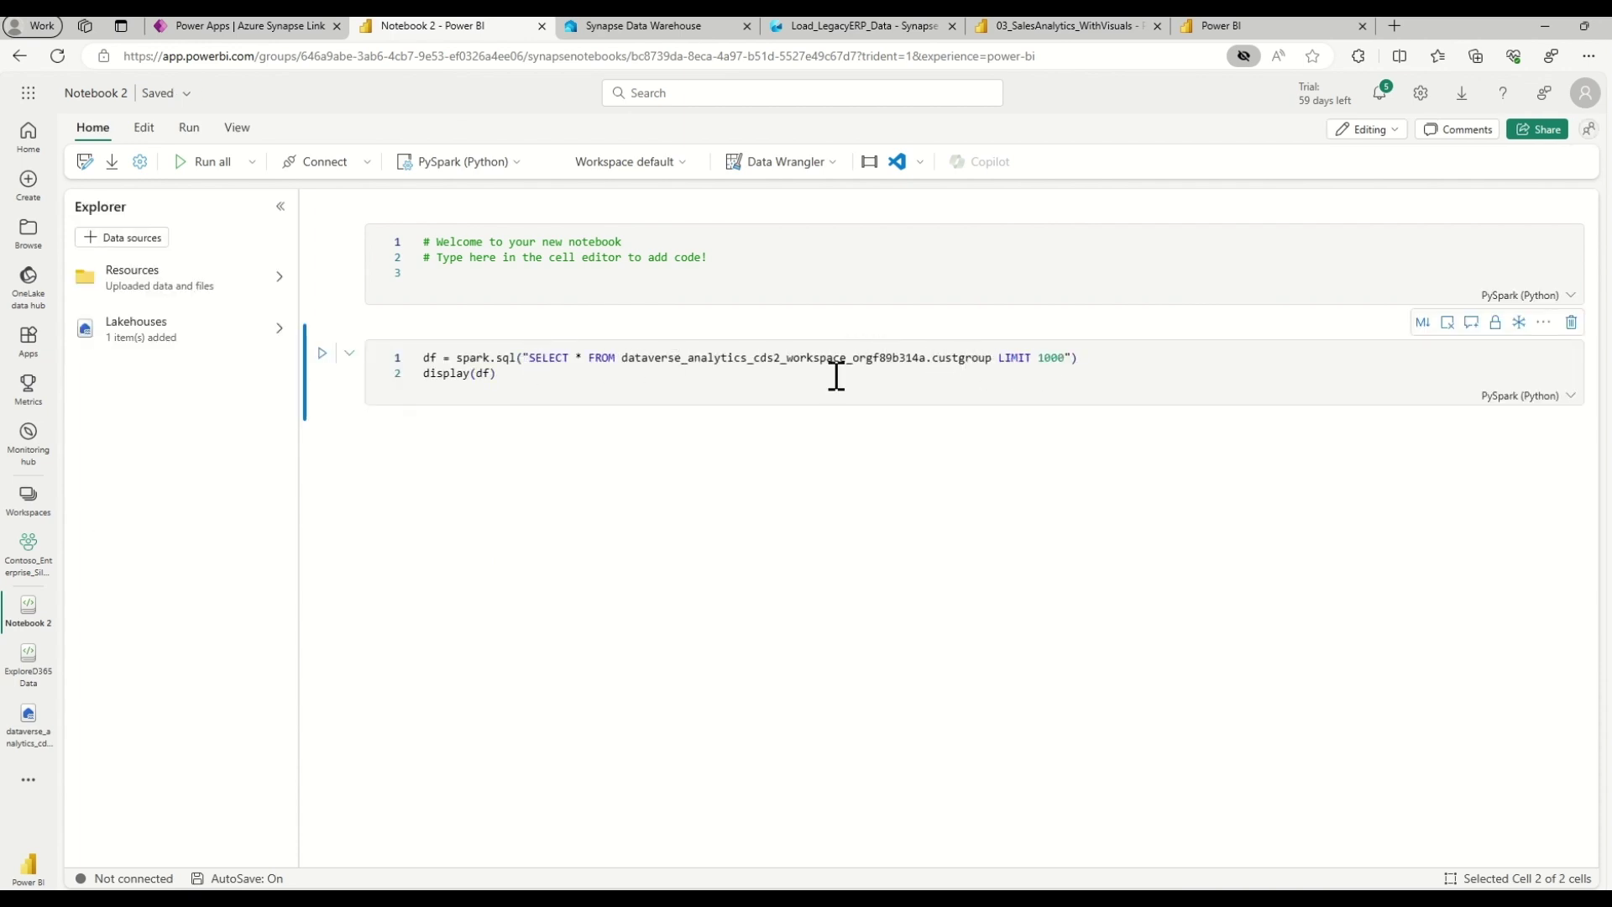
pyautogui.click(322, 353)
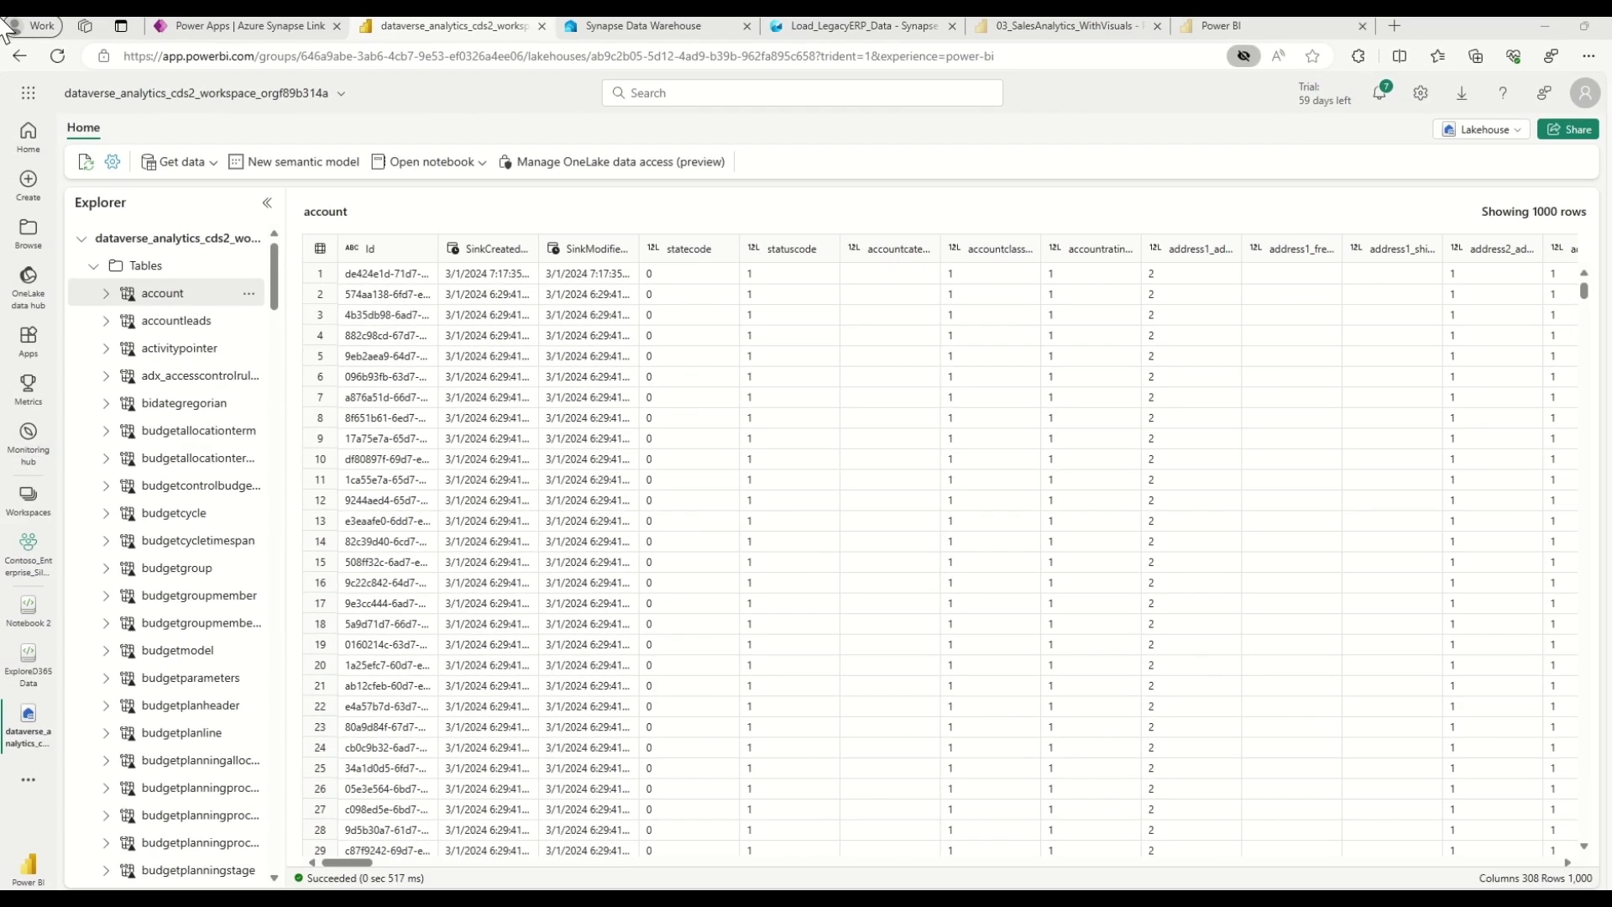
# Step: Switch to the SQL analytics endpoint and run a SELECT TOP 100 query on the account table
pyautogui.click(1485, 130)
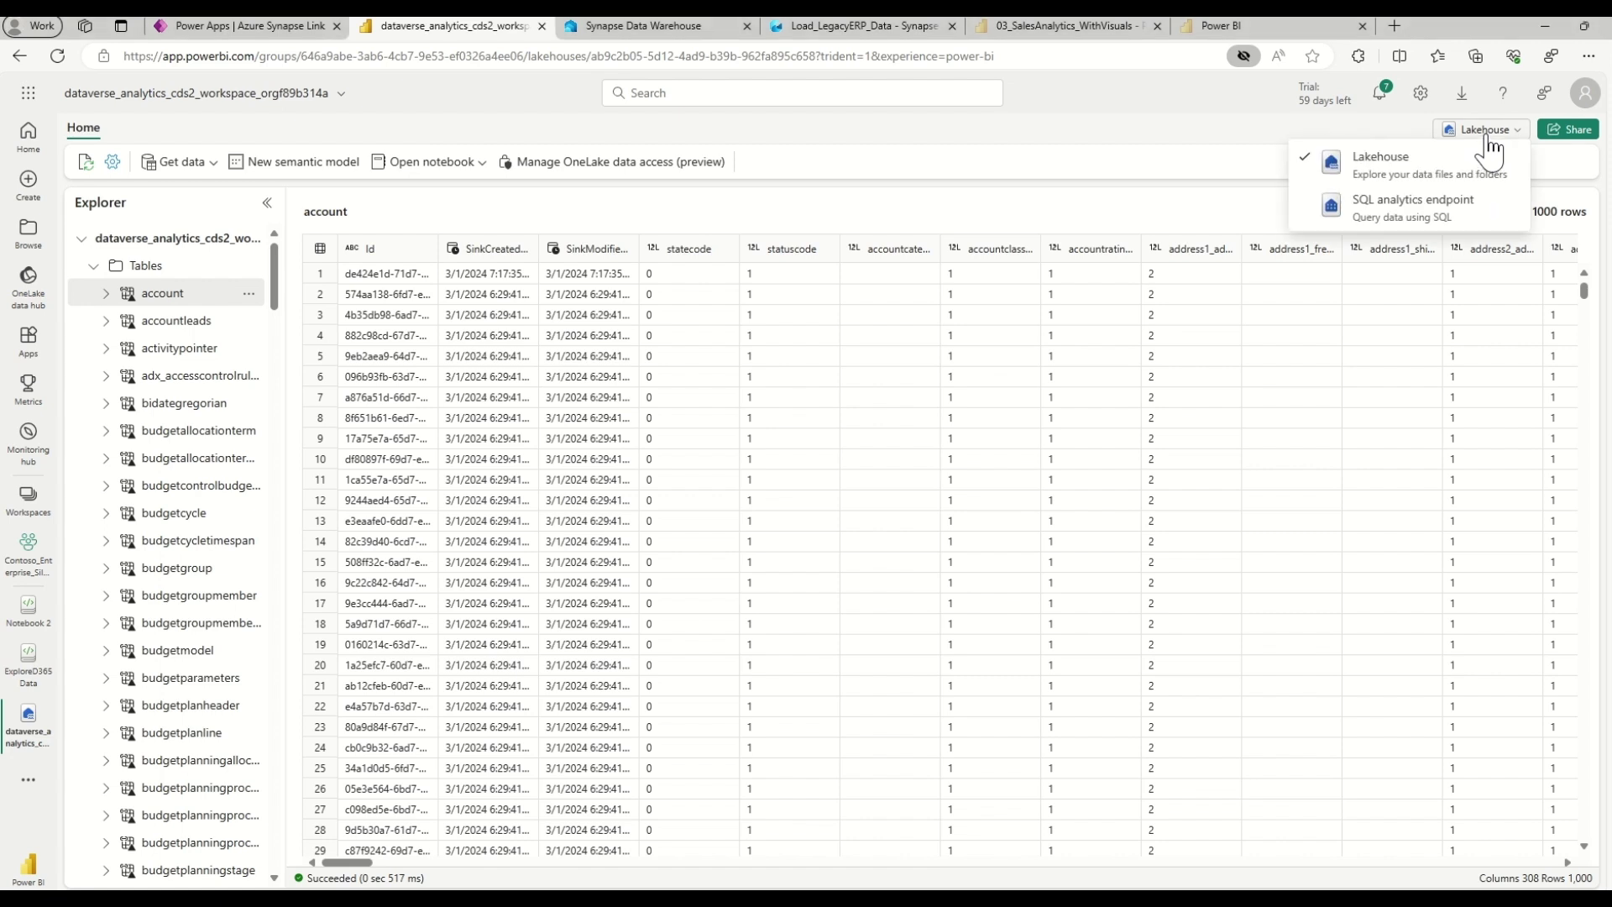
pyautogui.click(1406, 220)
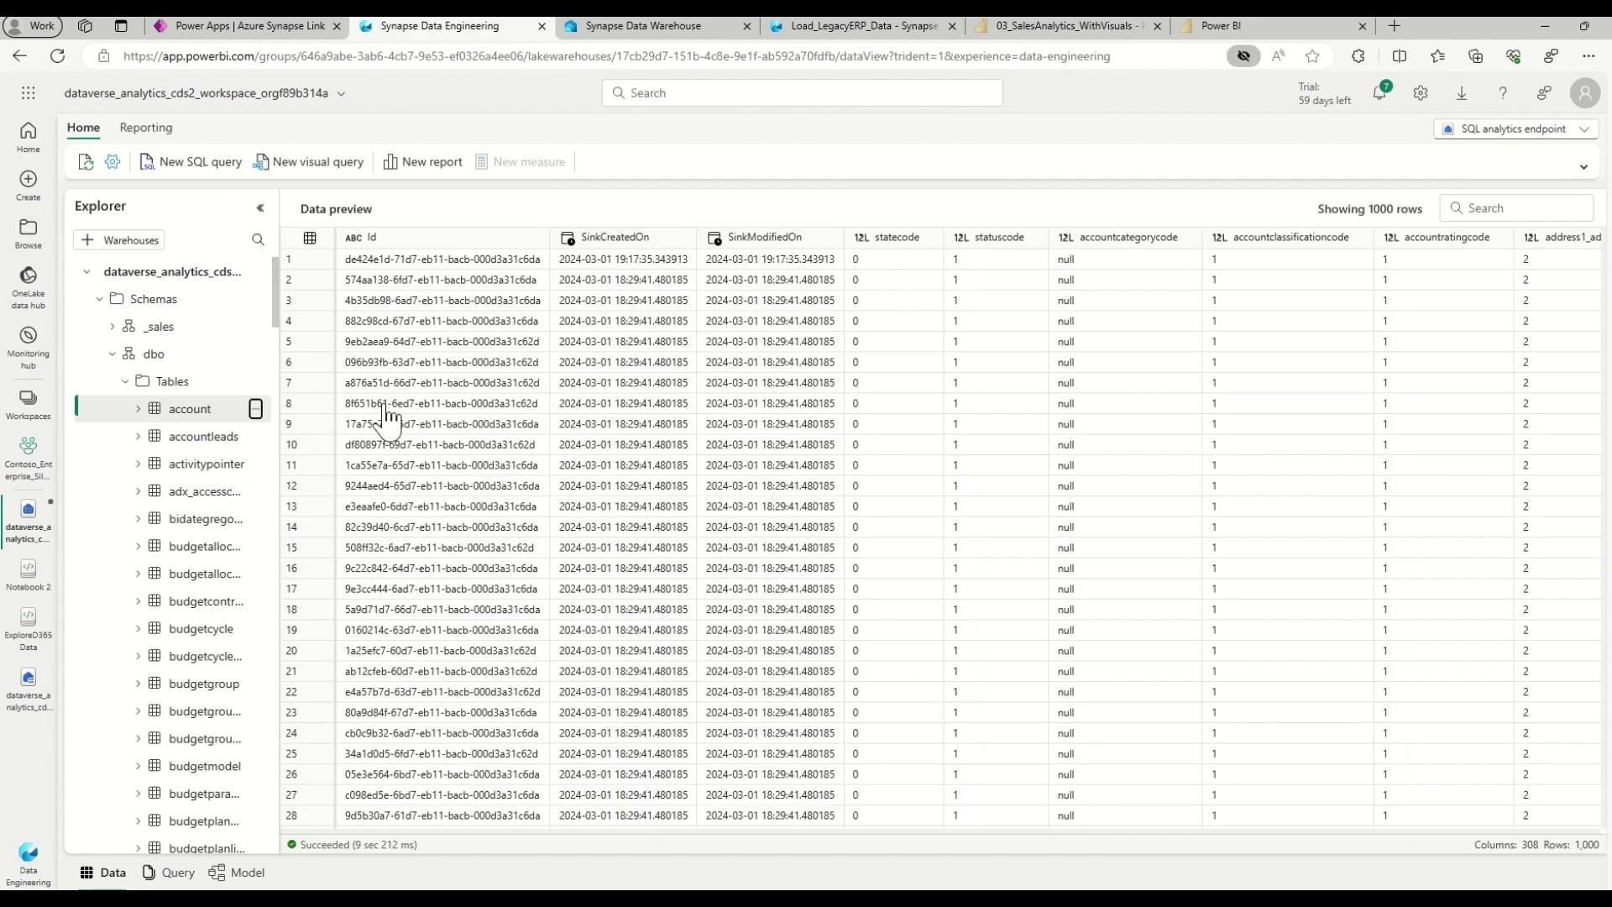
pyautogui.click(255, 409)
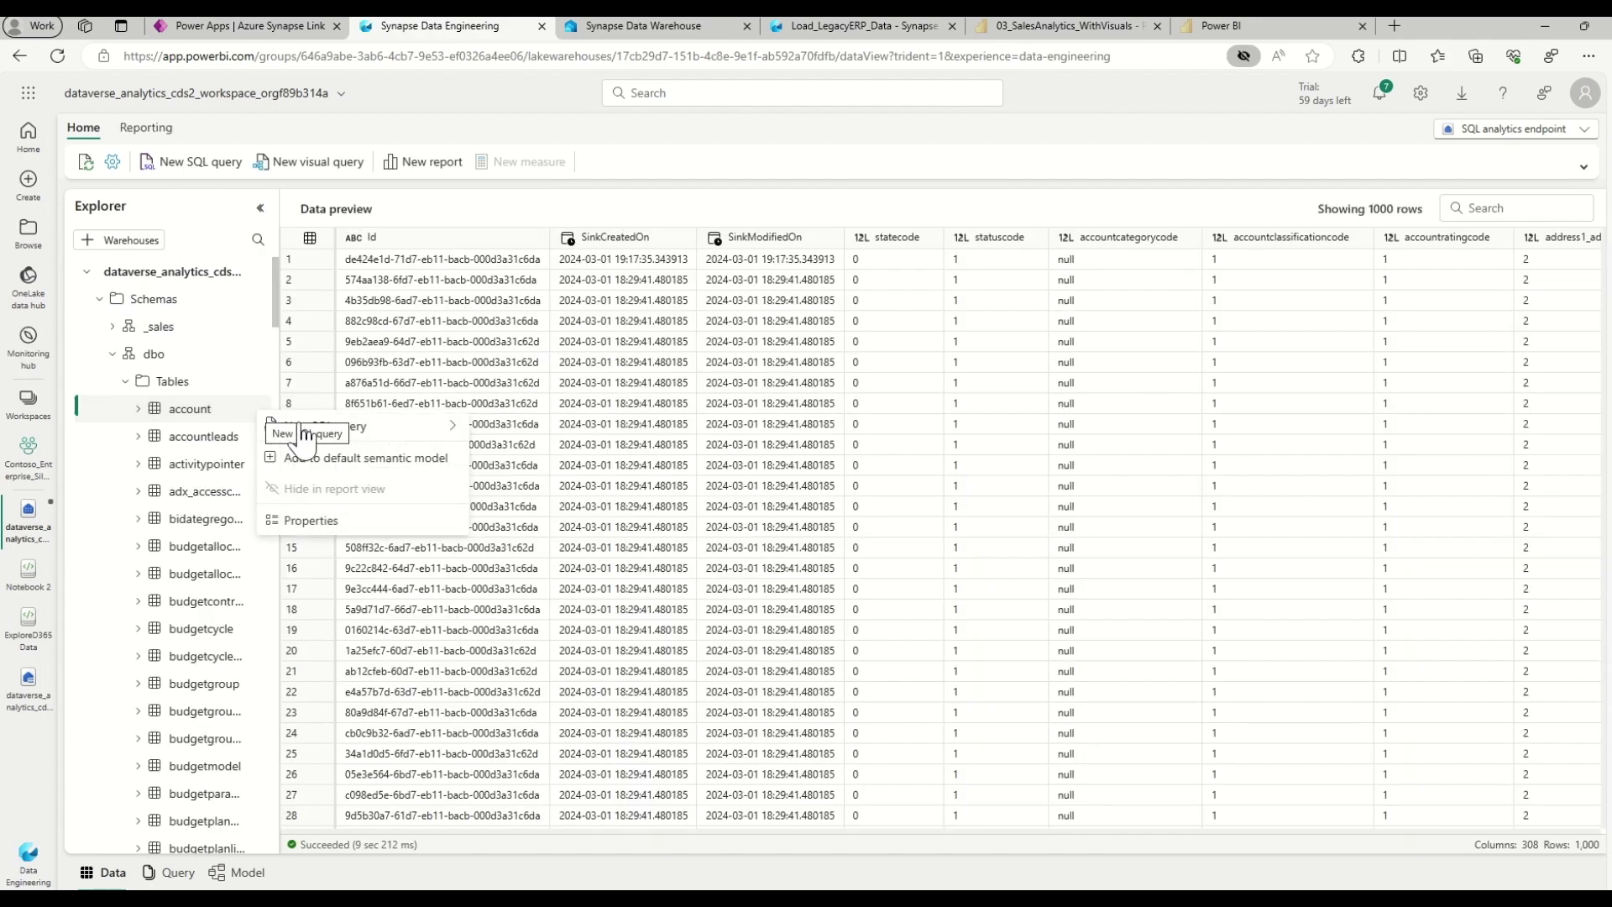
pyautogui.moveTo(428, 433)
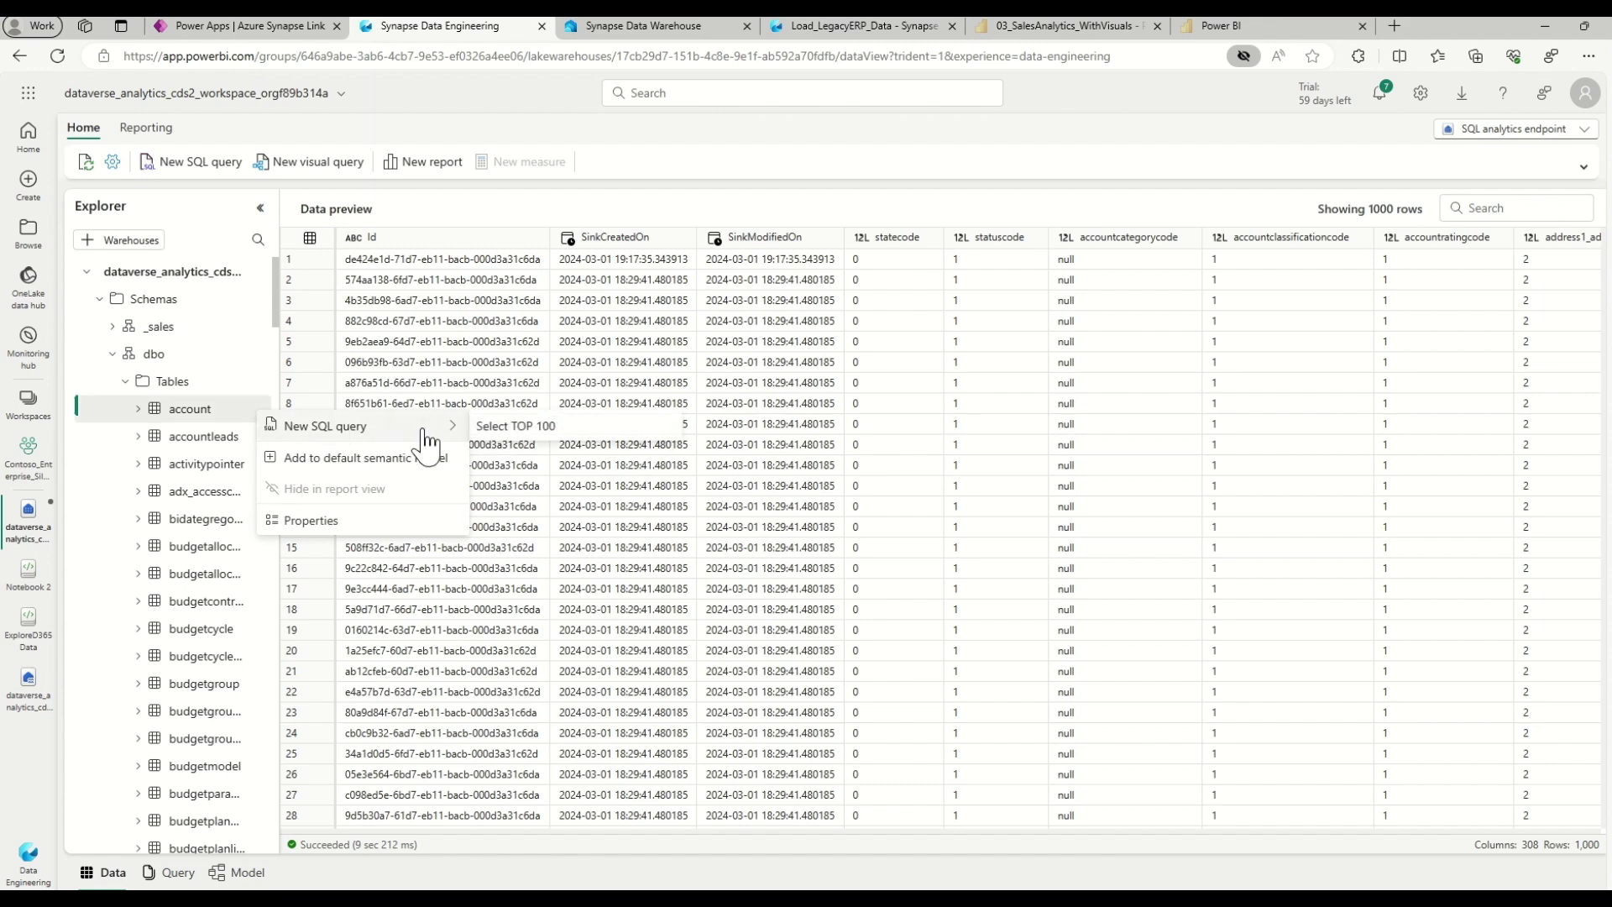
pyautogui.click(525, 427)
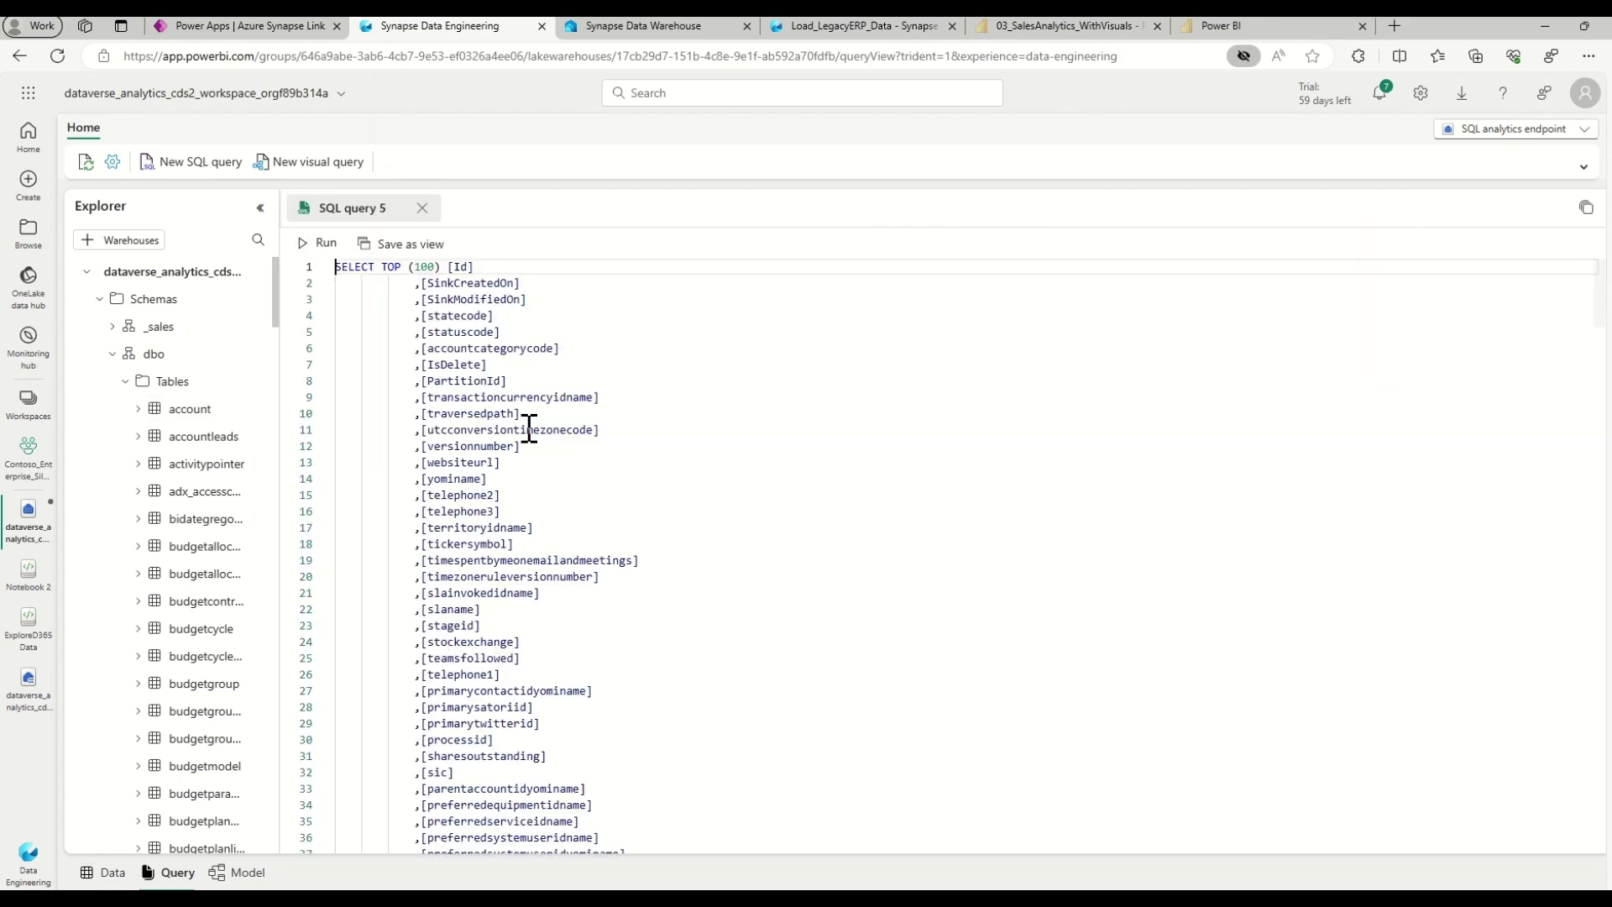
pyautogui.click(317, 248)
pyautogui.click(317, 242)
pyautogui.click(304, 244)
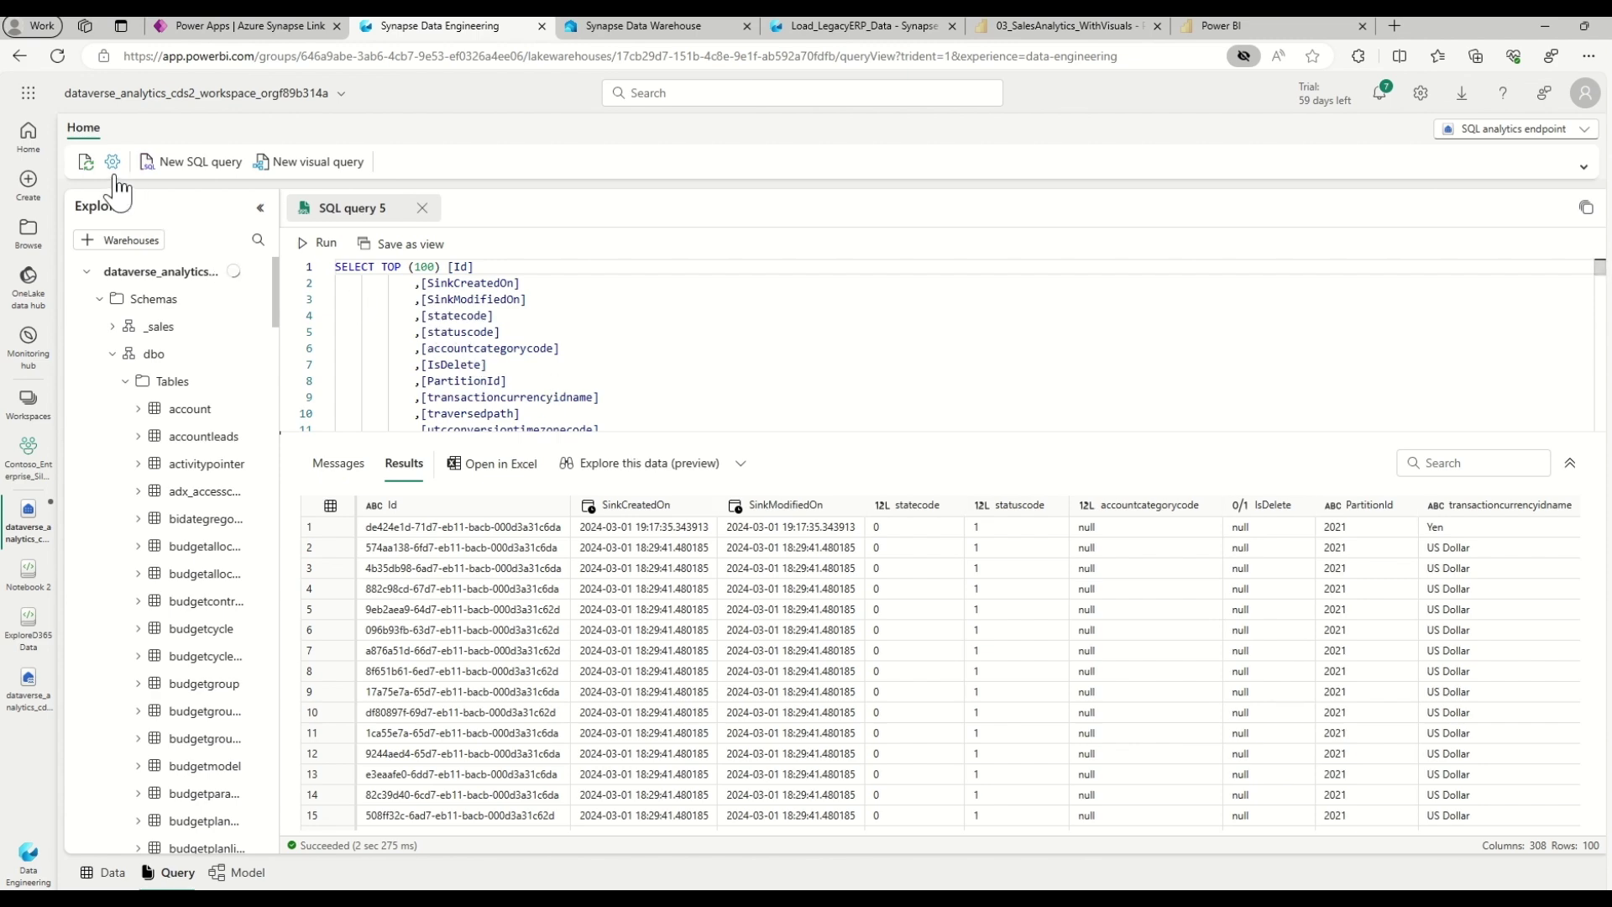
# Step: Copy the SQL analytics endpoint's SQL connection string from Settings > About
pyautogui.click(112, 161)
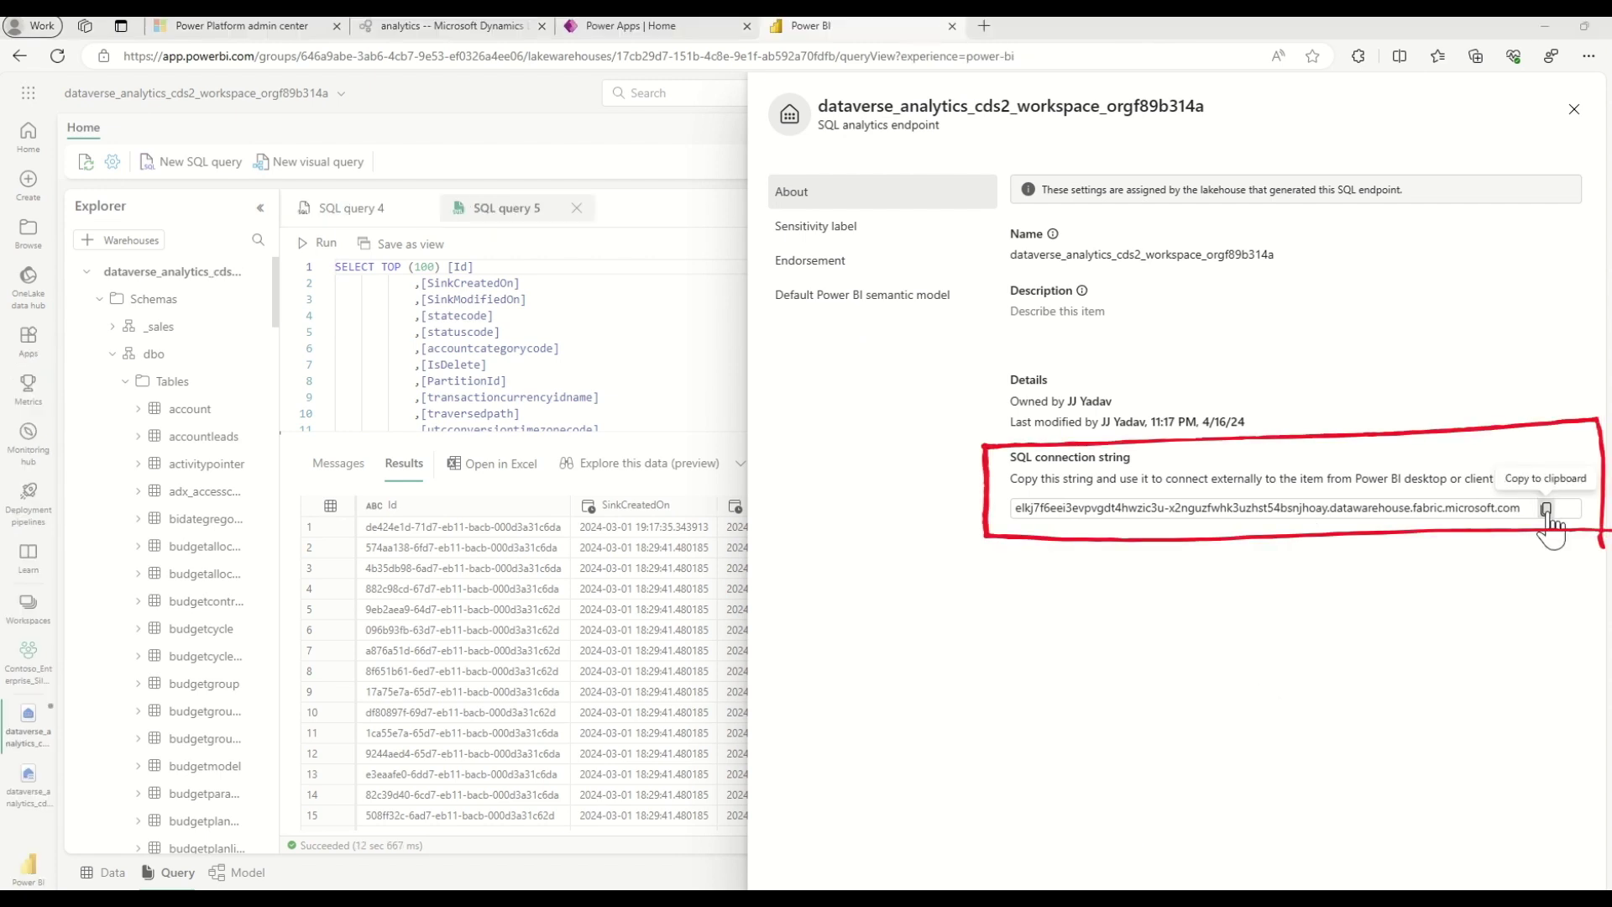
pyautogui.click(1545, 508)
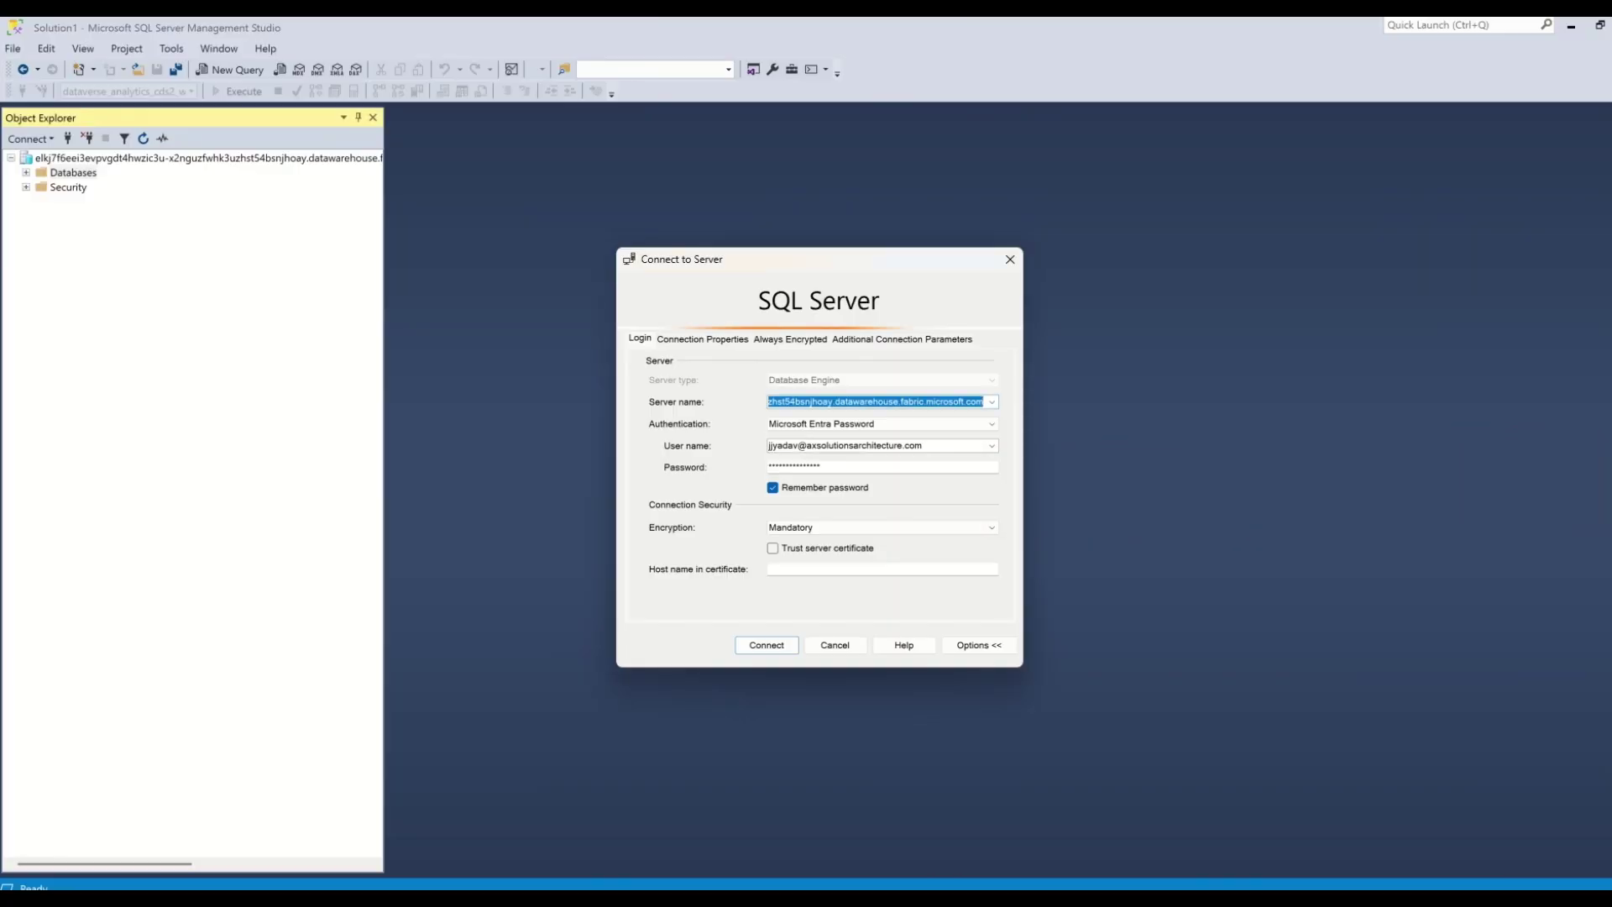
# Step: Connect to the Fabric SQL endpoint and list the columns of the customers and salesorderdetails views
pyautogui.click(776, 646)
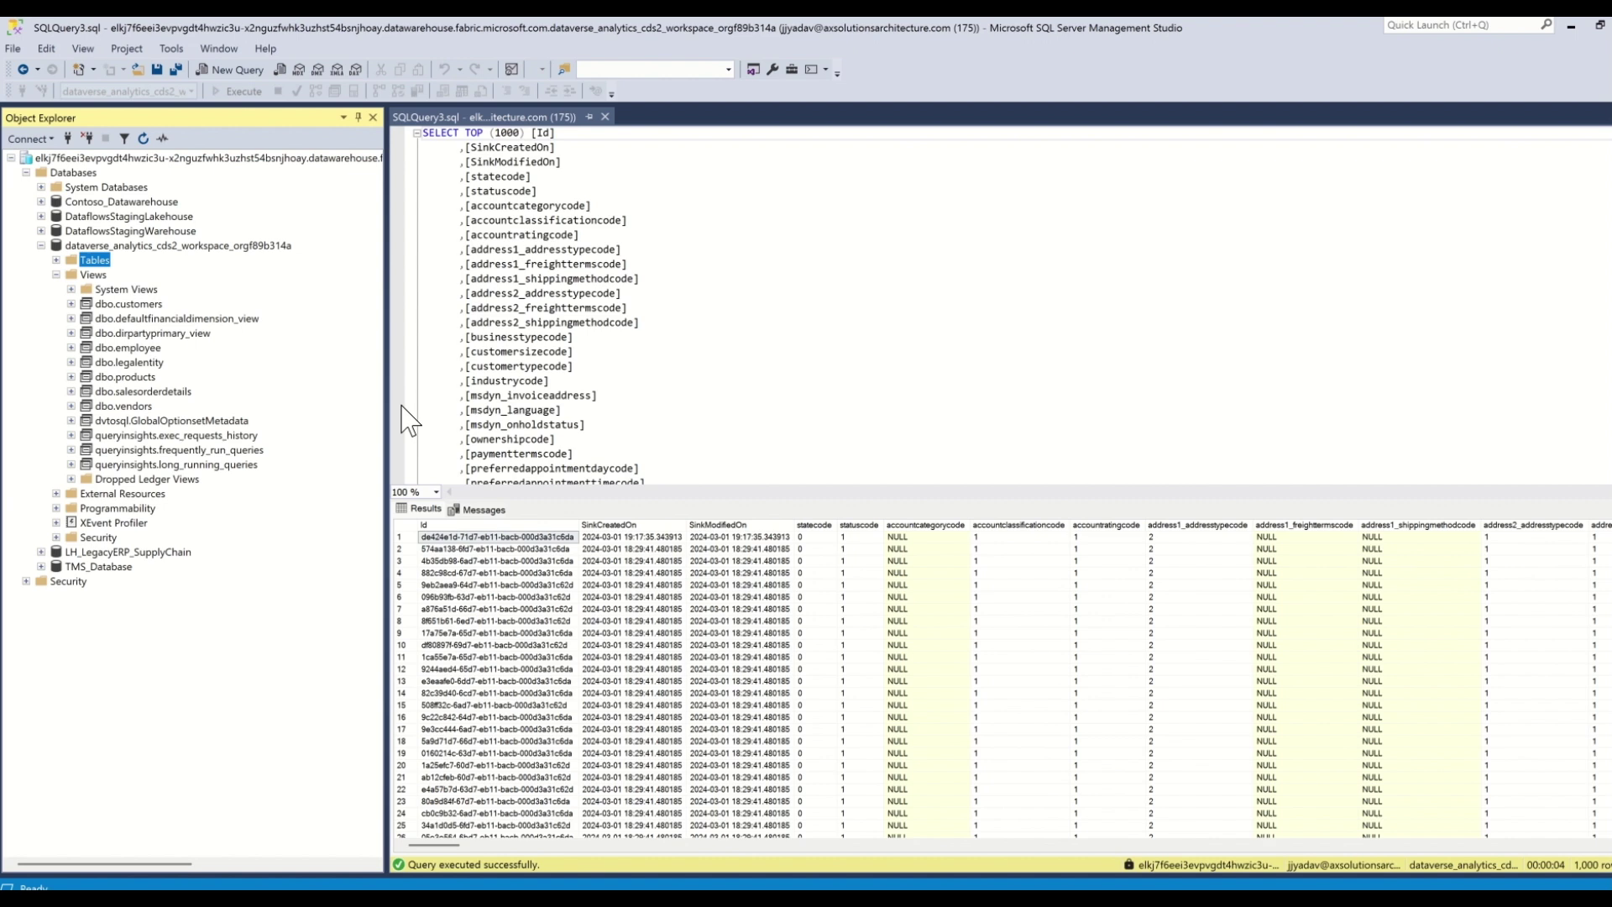
pyautogui.doubleClick(126, 305)
pyautogui.doubleClick(126, 318)
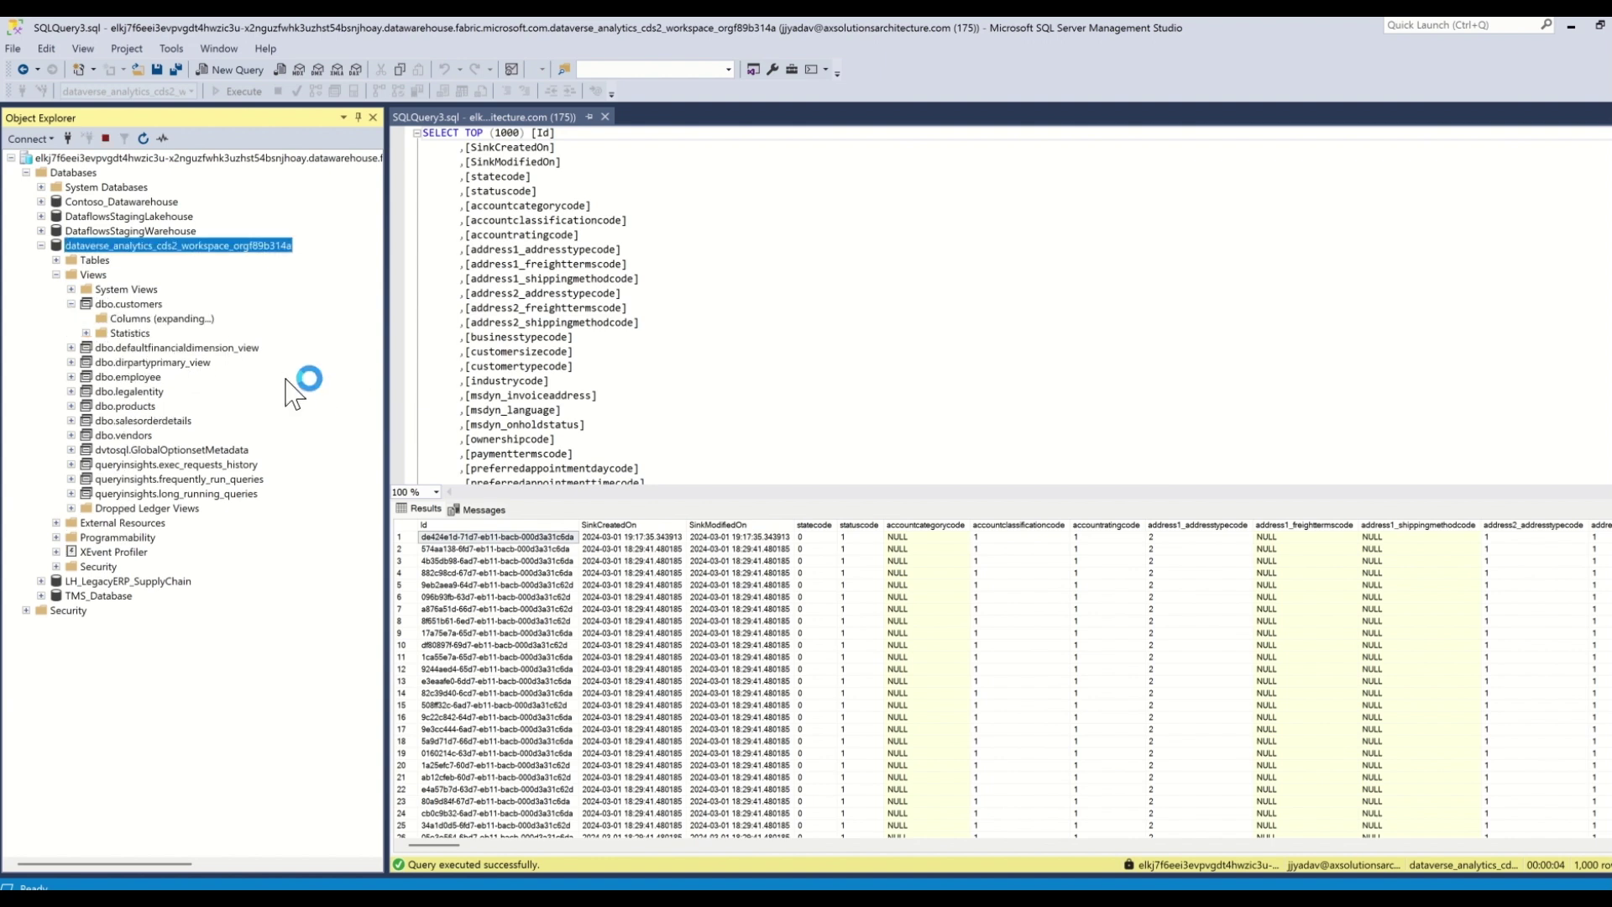
pyautogui.click(86, 319)
pyautogui.click(86, 319)
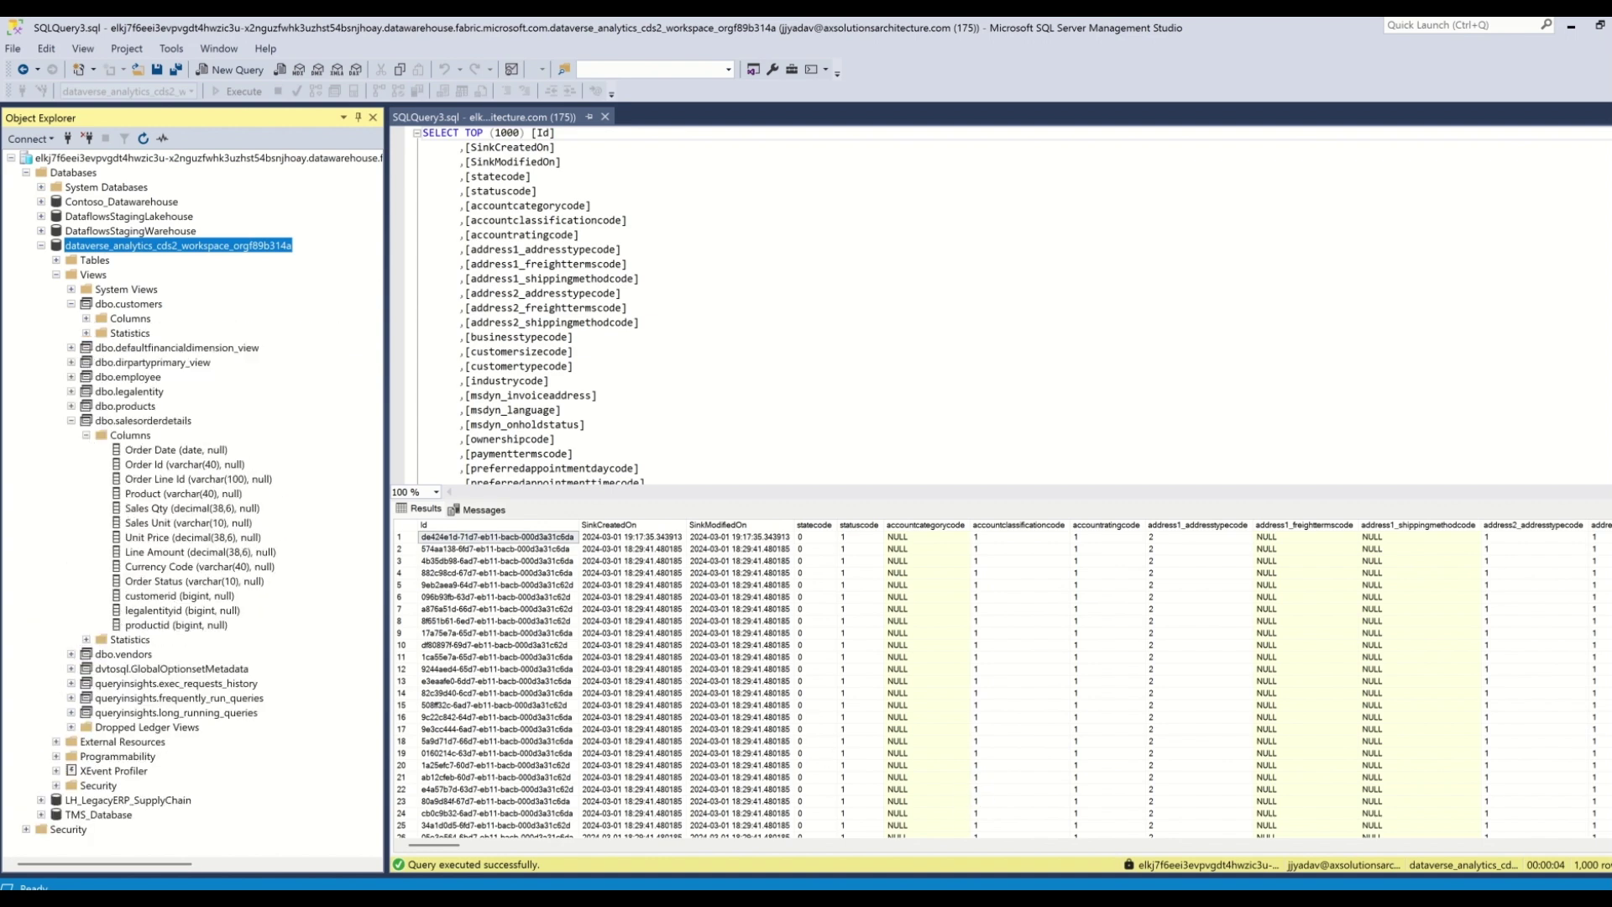
pyautogui.click(1063, 843)
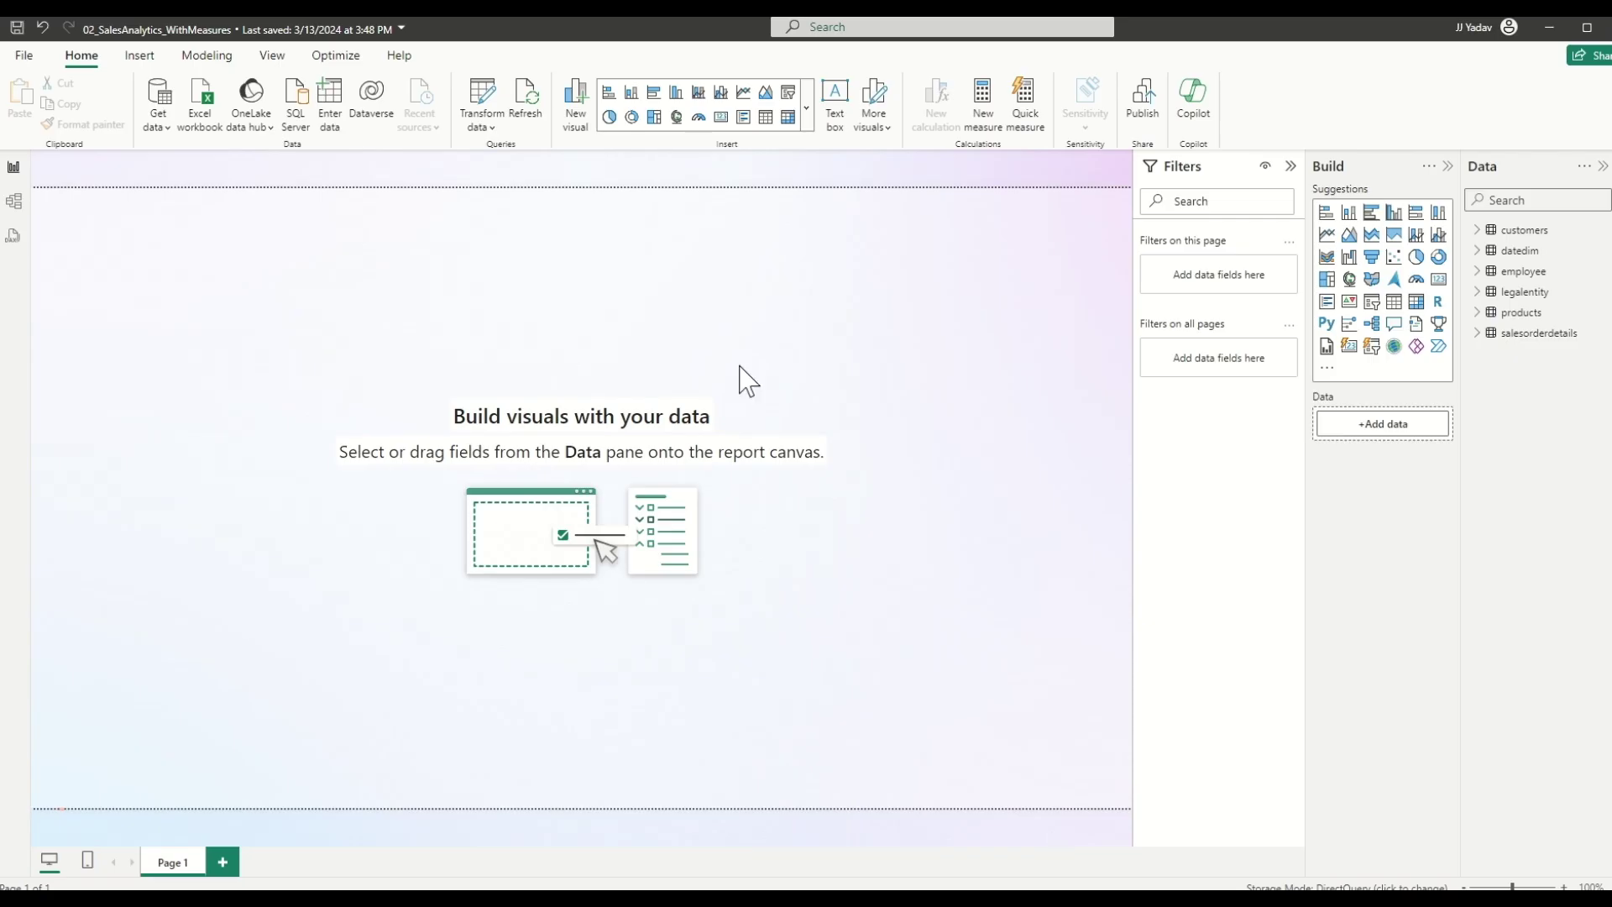
# Step: Connect to the SQL endpoint of lakehouse dataverse_analytics_cds2_workspace_orgf89b314a from the OneLake data hub
pyautogui.click(265, 128)
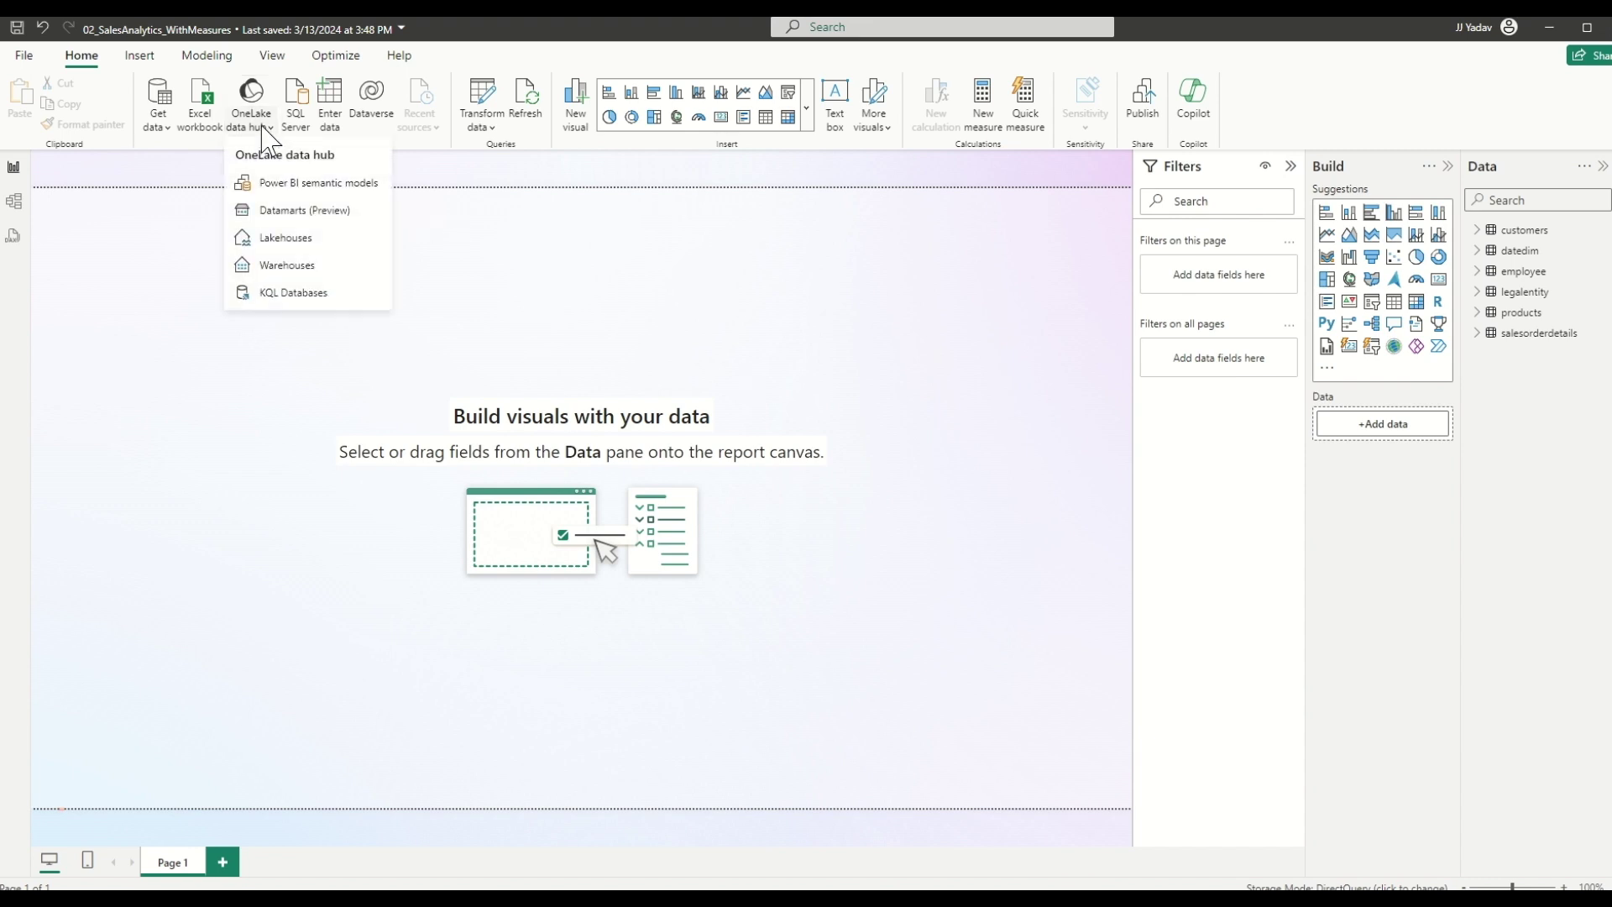
pyautogui.click(293, 239)
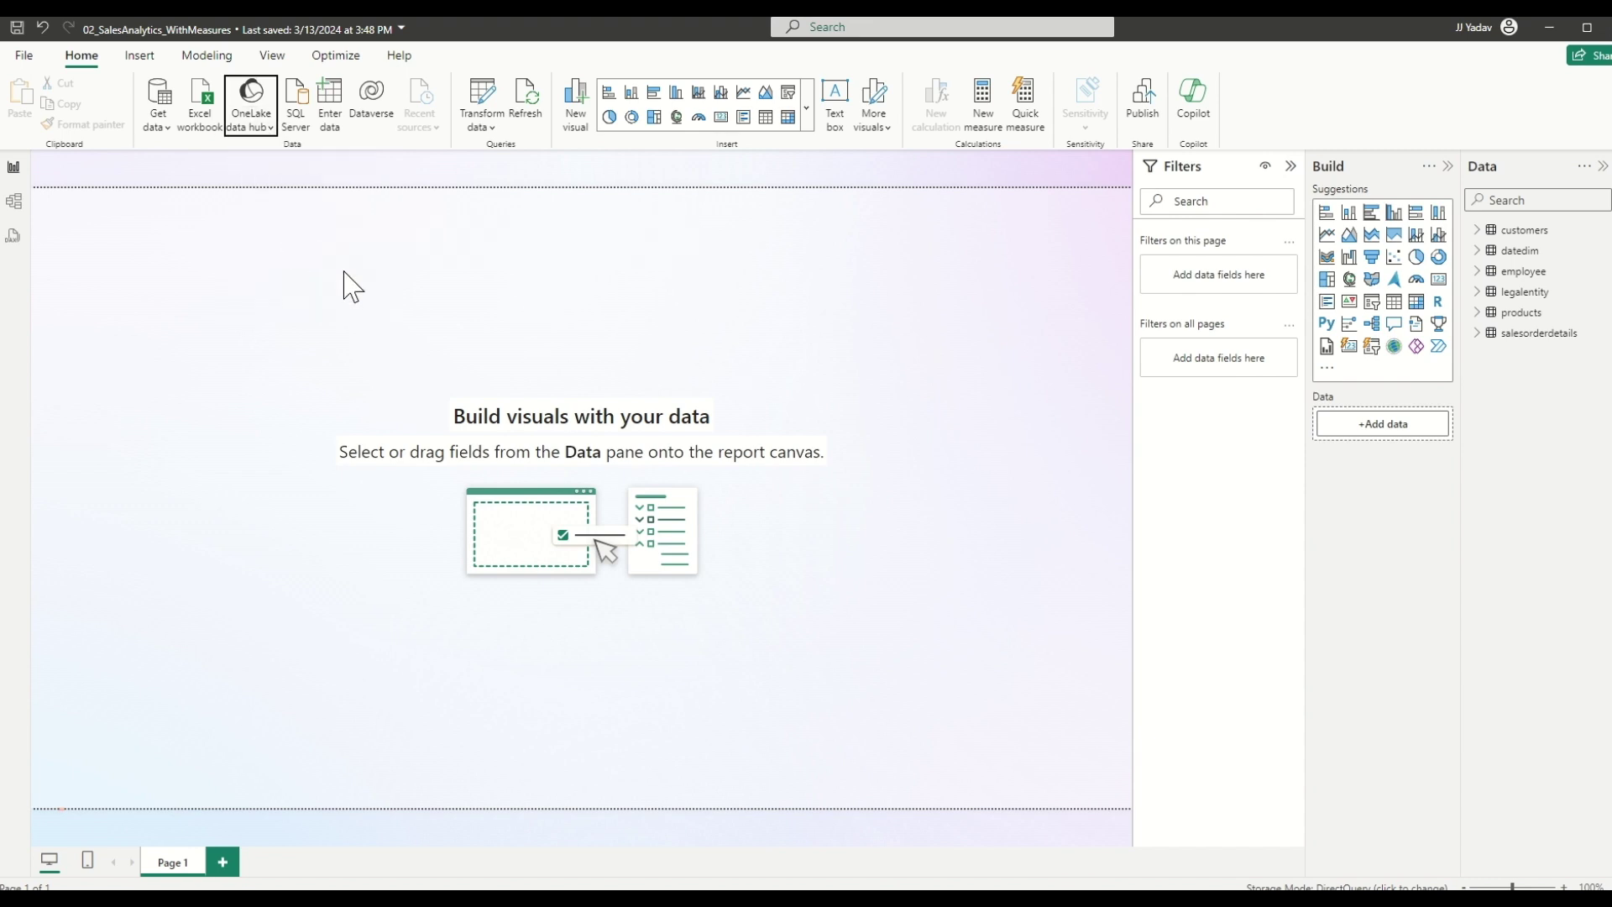
pyautogui.click(510, 364)
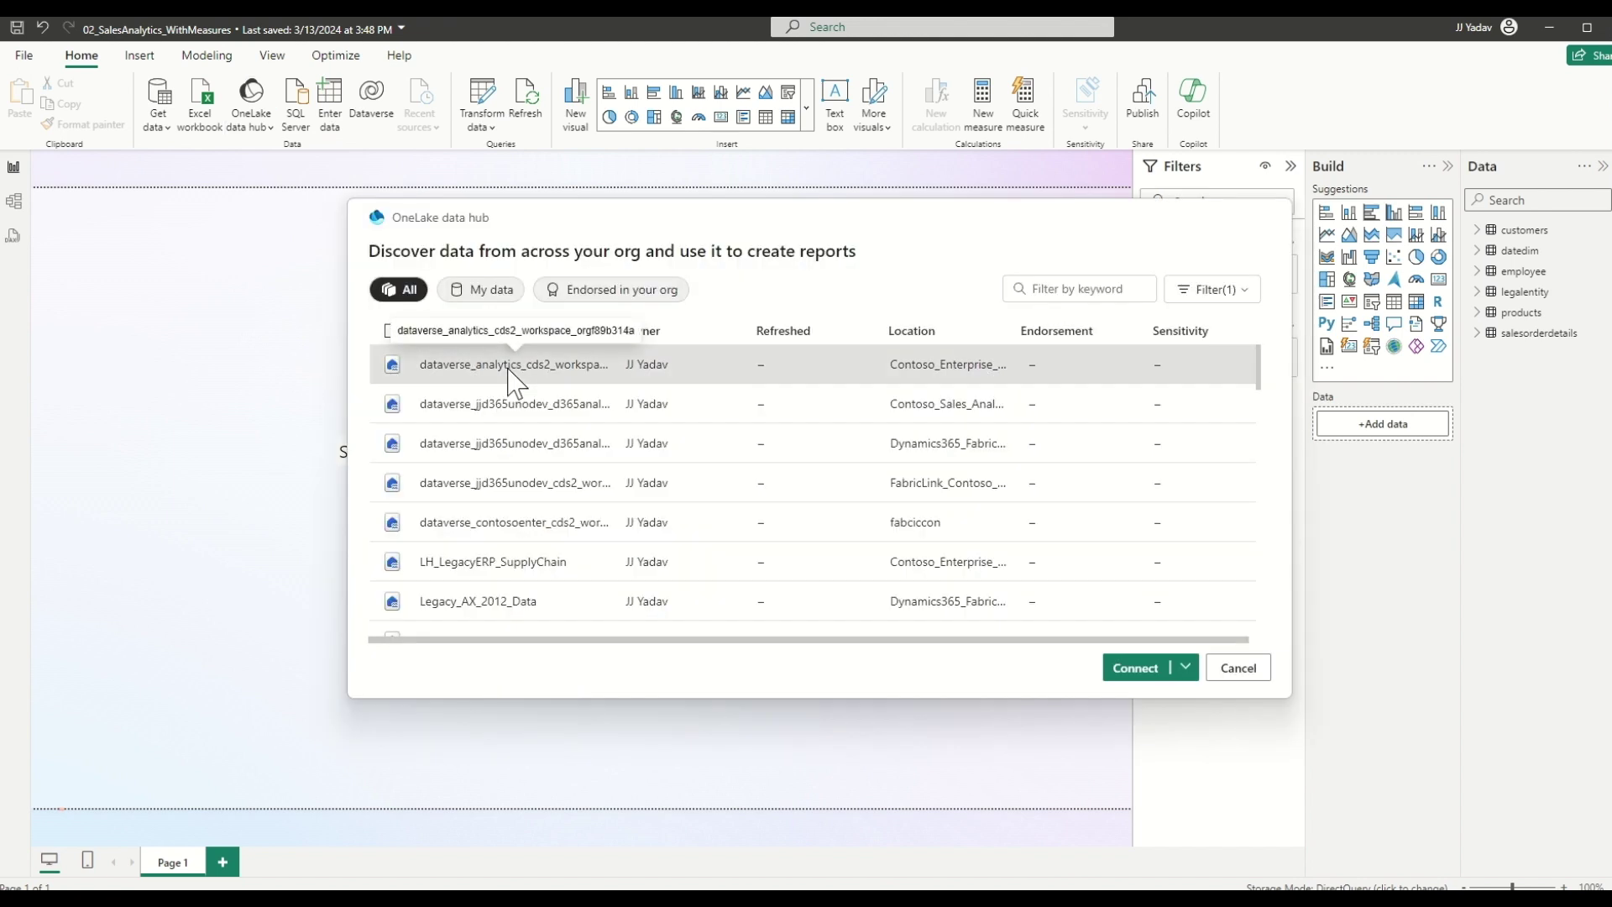
pyautogui.click(1192, 671)
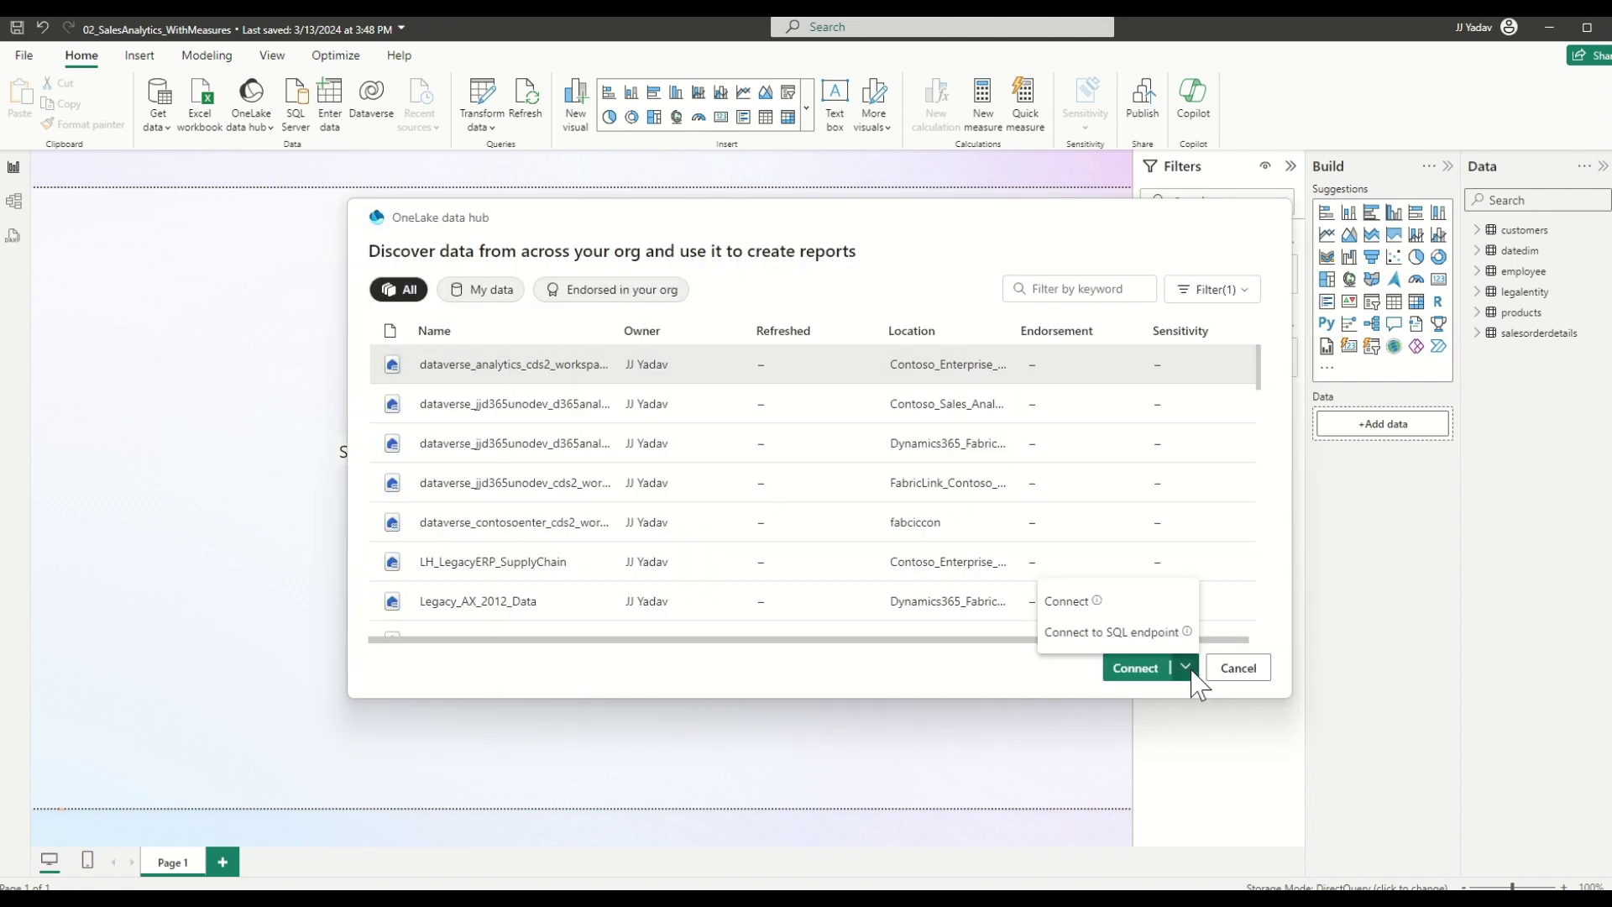
pyautogui.click(1158, 635)
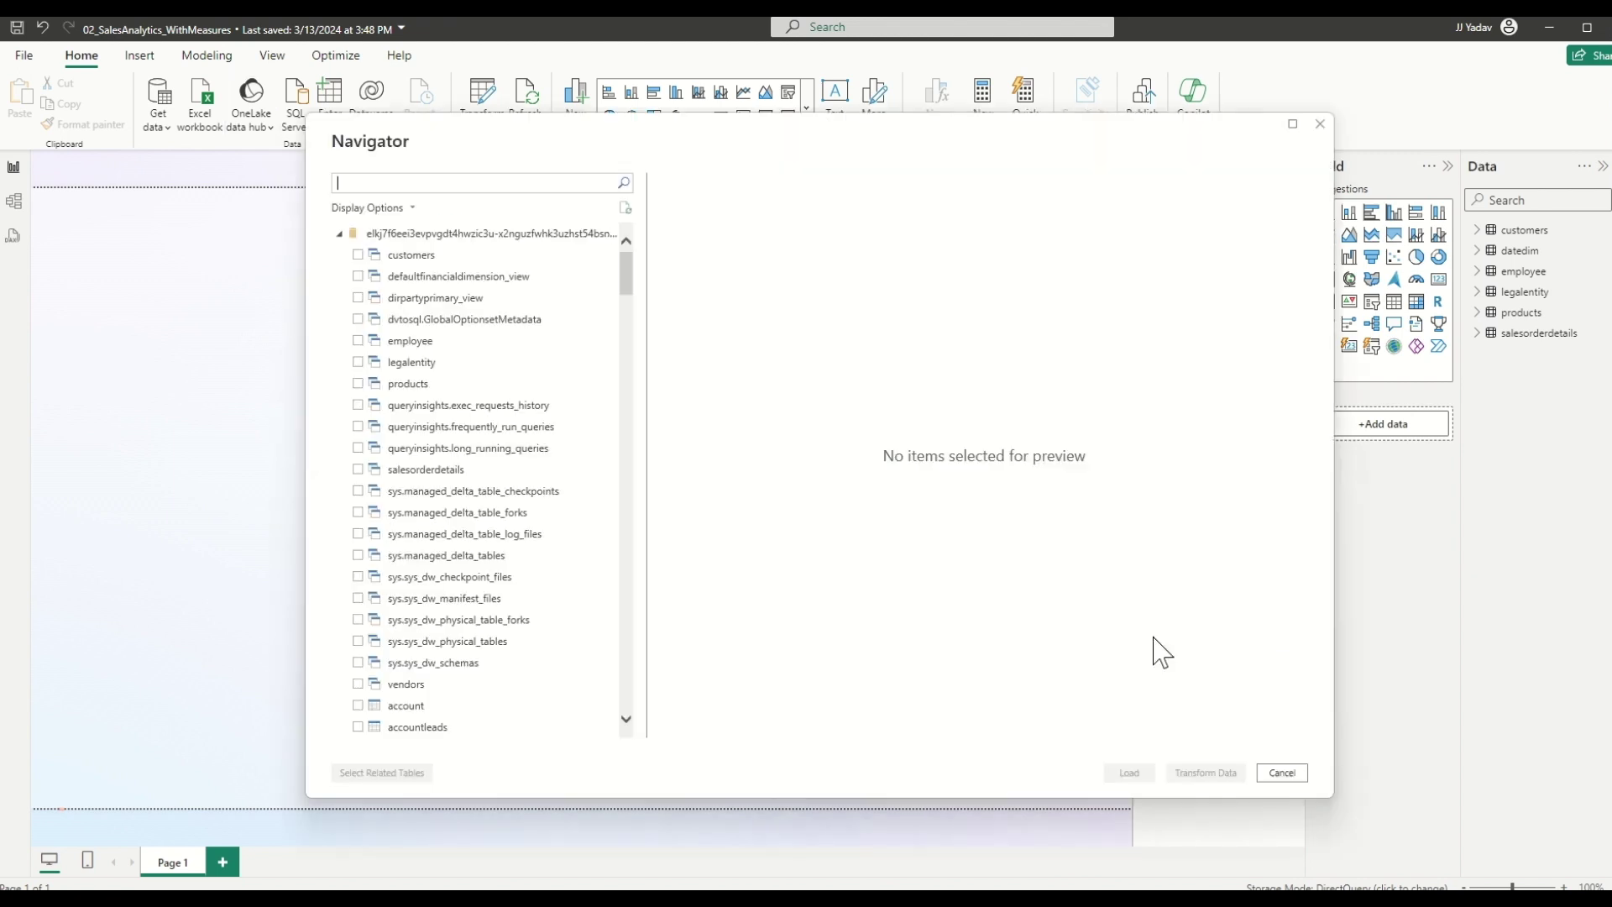
# Step: Load the customers, legalentity and products tables into the model
pyautogui.click(358, 254)
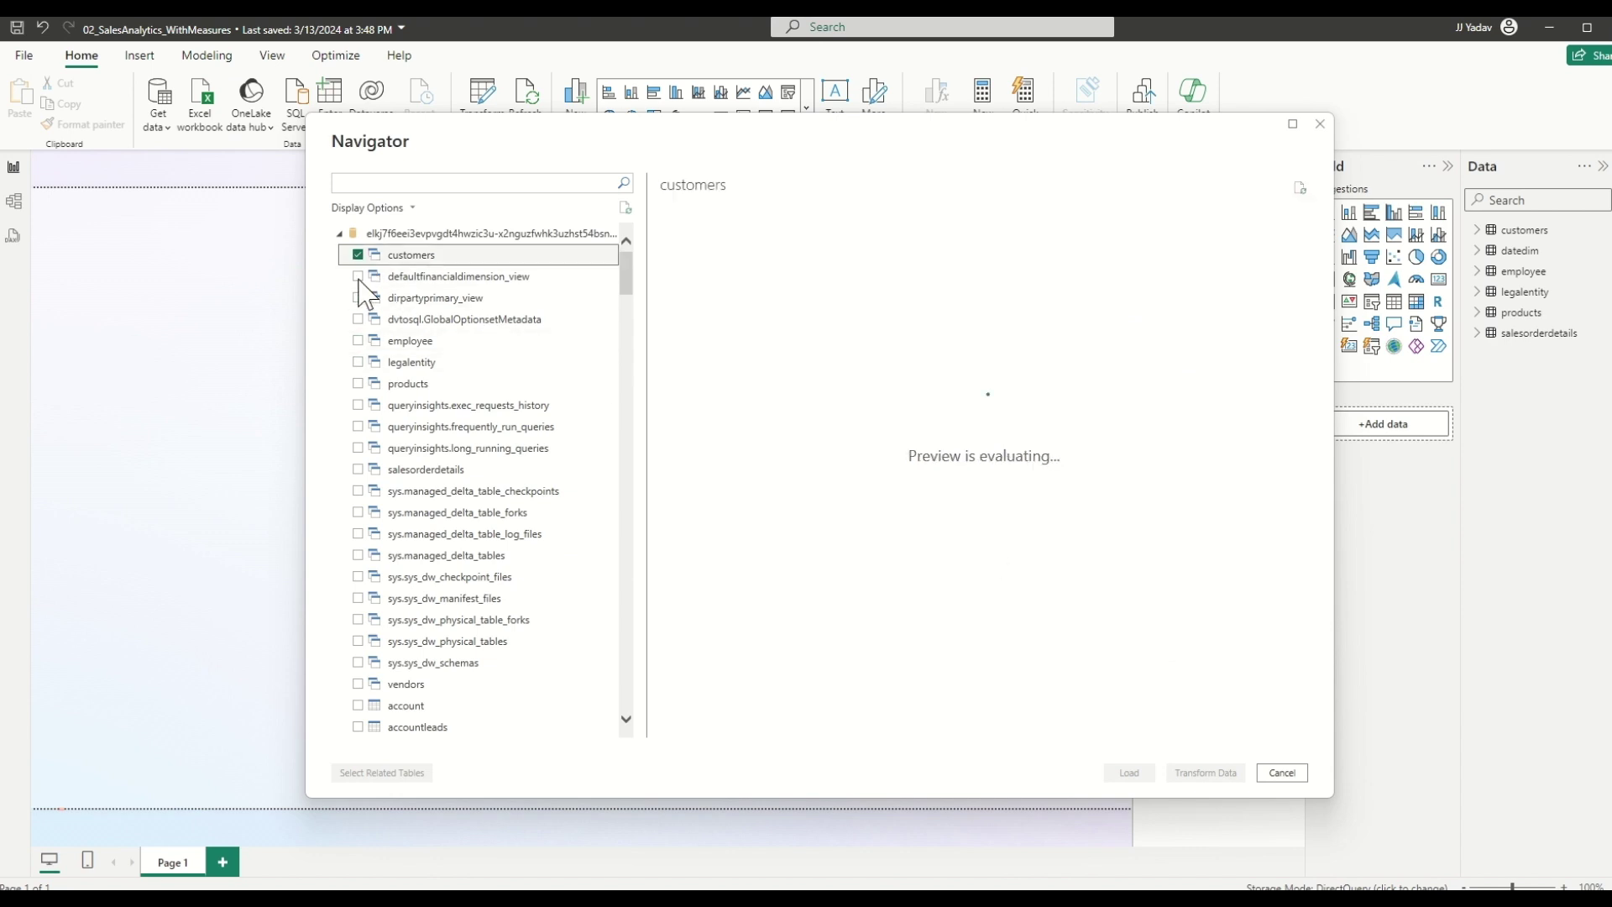
pyautogui.click(358, 362)
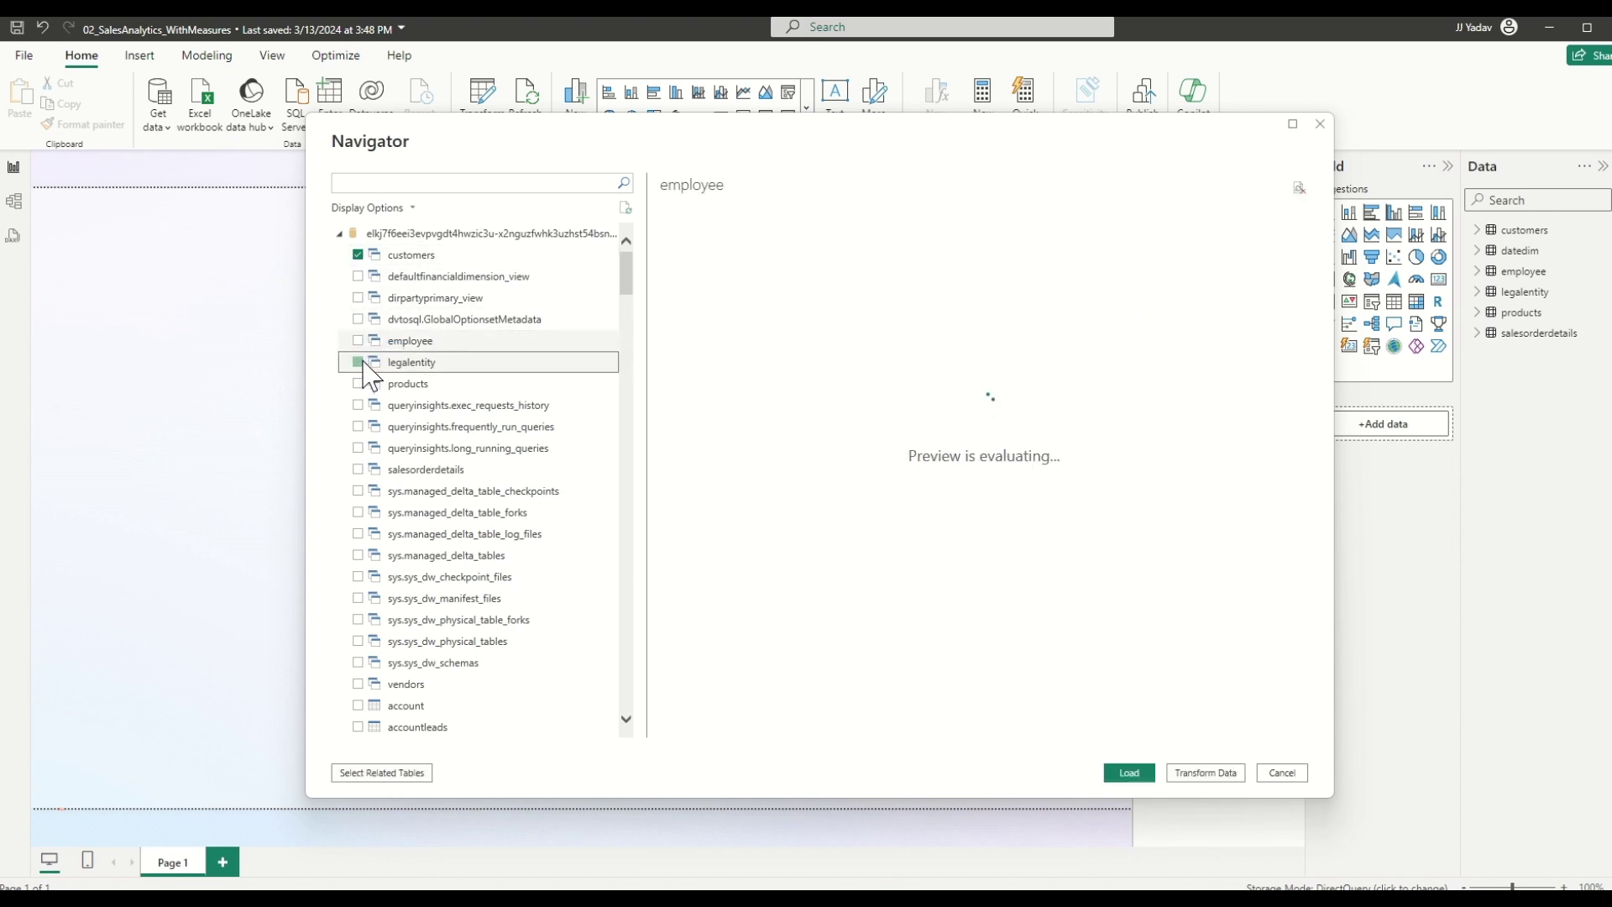
pyautogui.click(358, 383)
pyautogui.click(1129, 772)
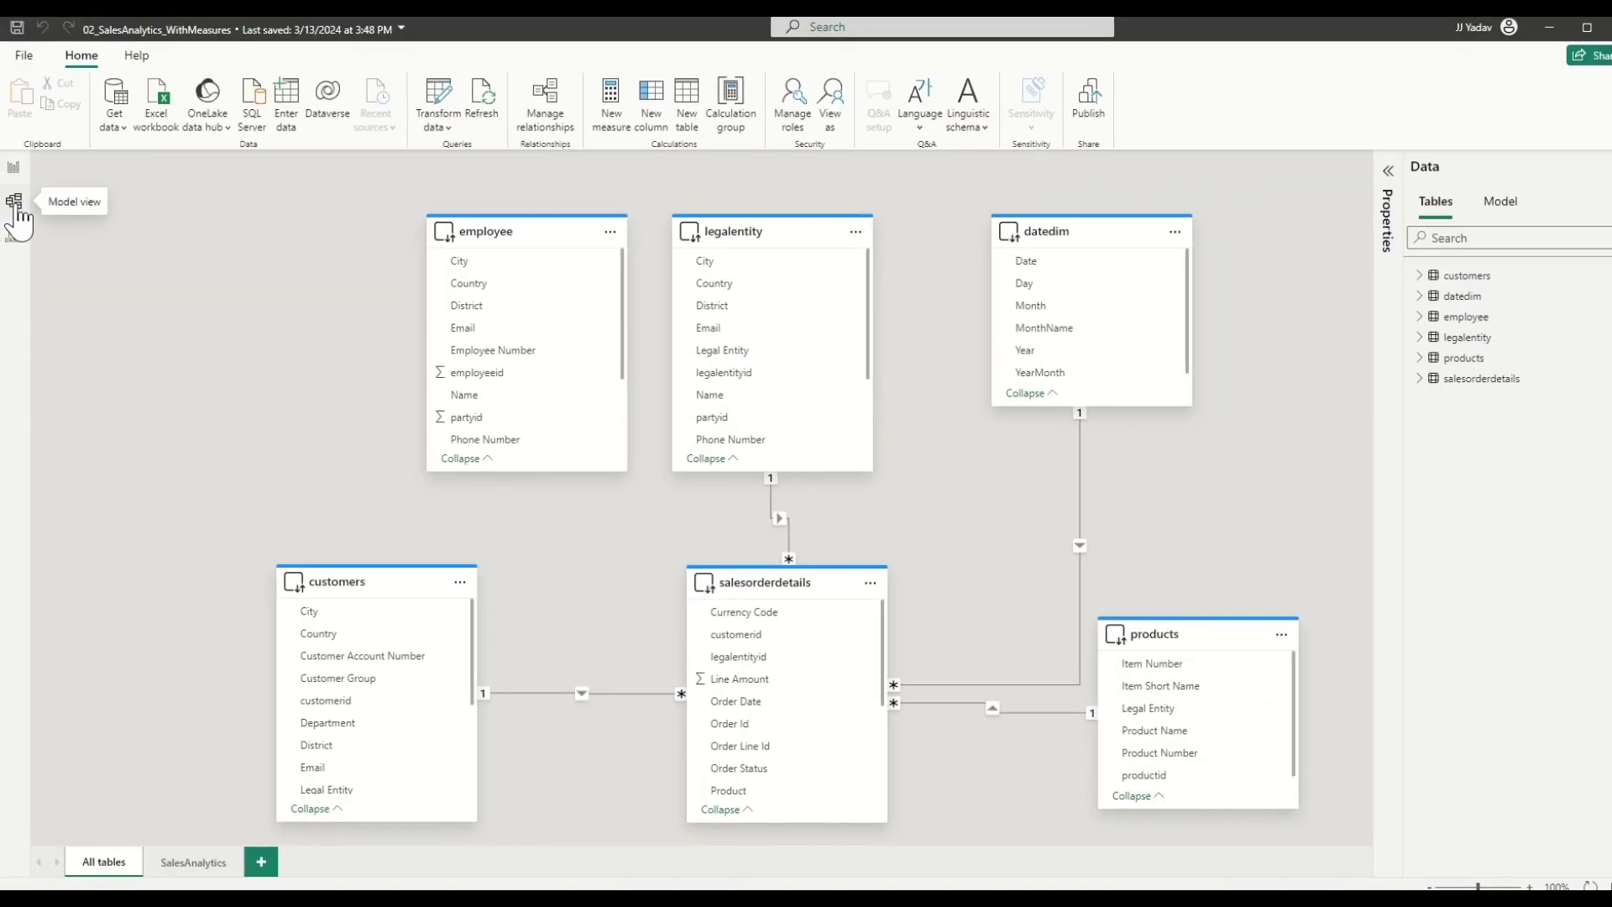
# Step: Ask Copilot to suggest content for the report
pyautogui.click(1420, 380)
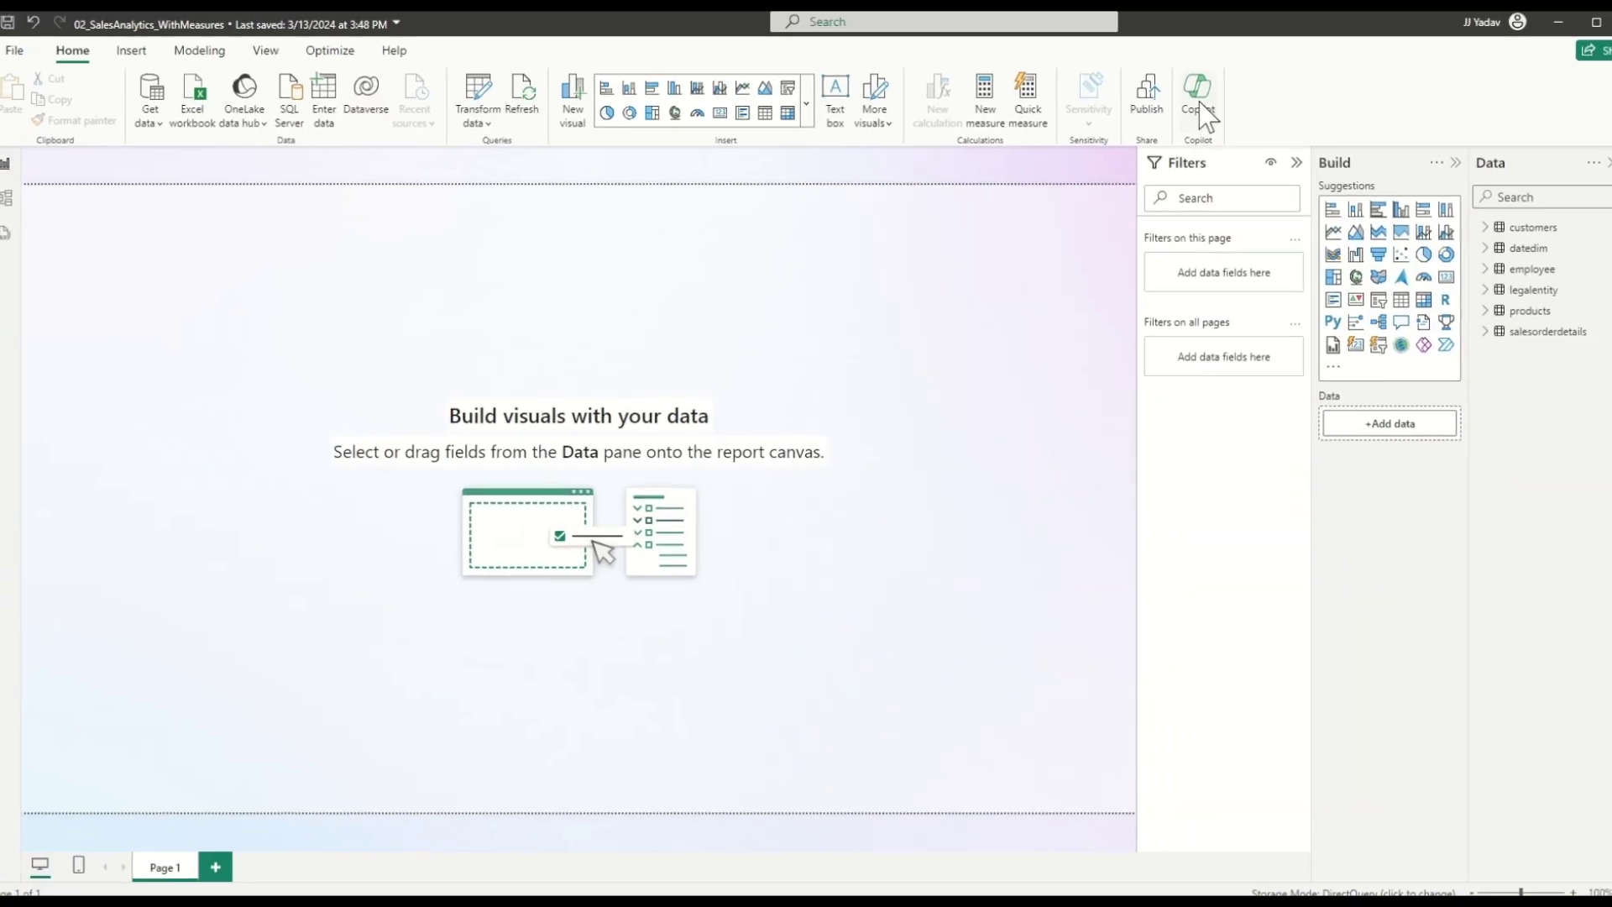
pyautogui.click(1200, 118)
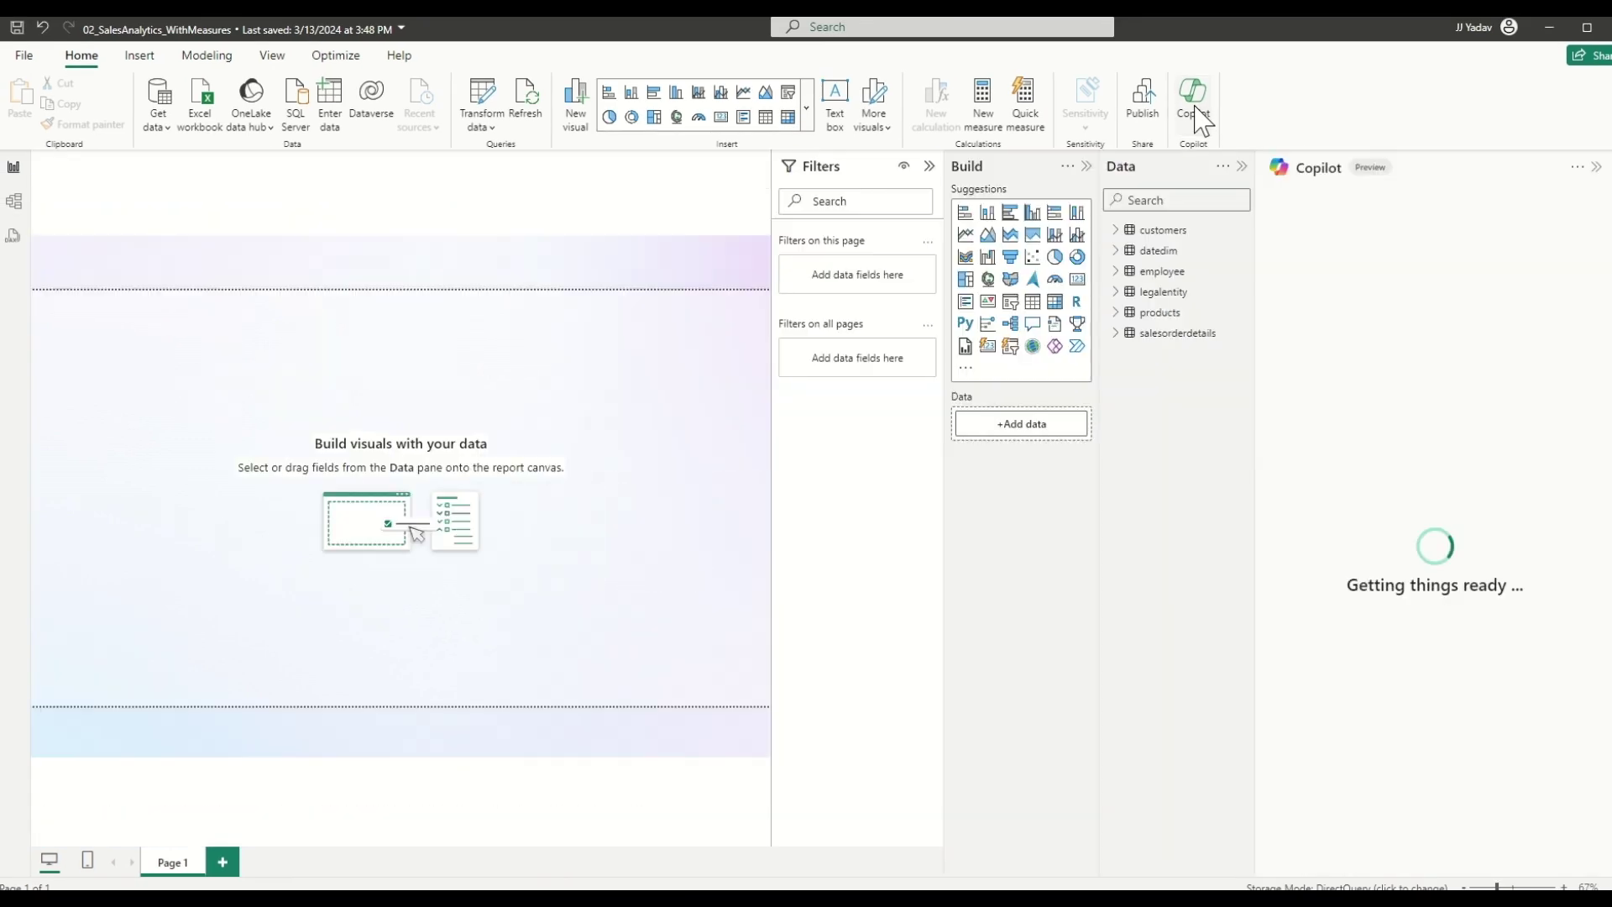
pyautogui.click(1402, 286)
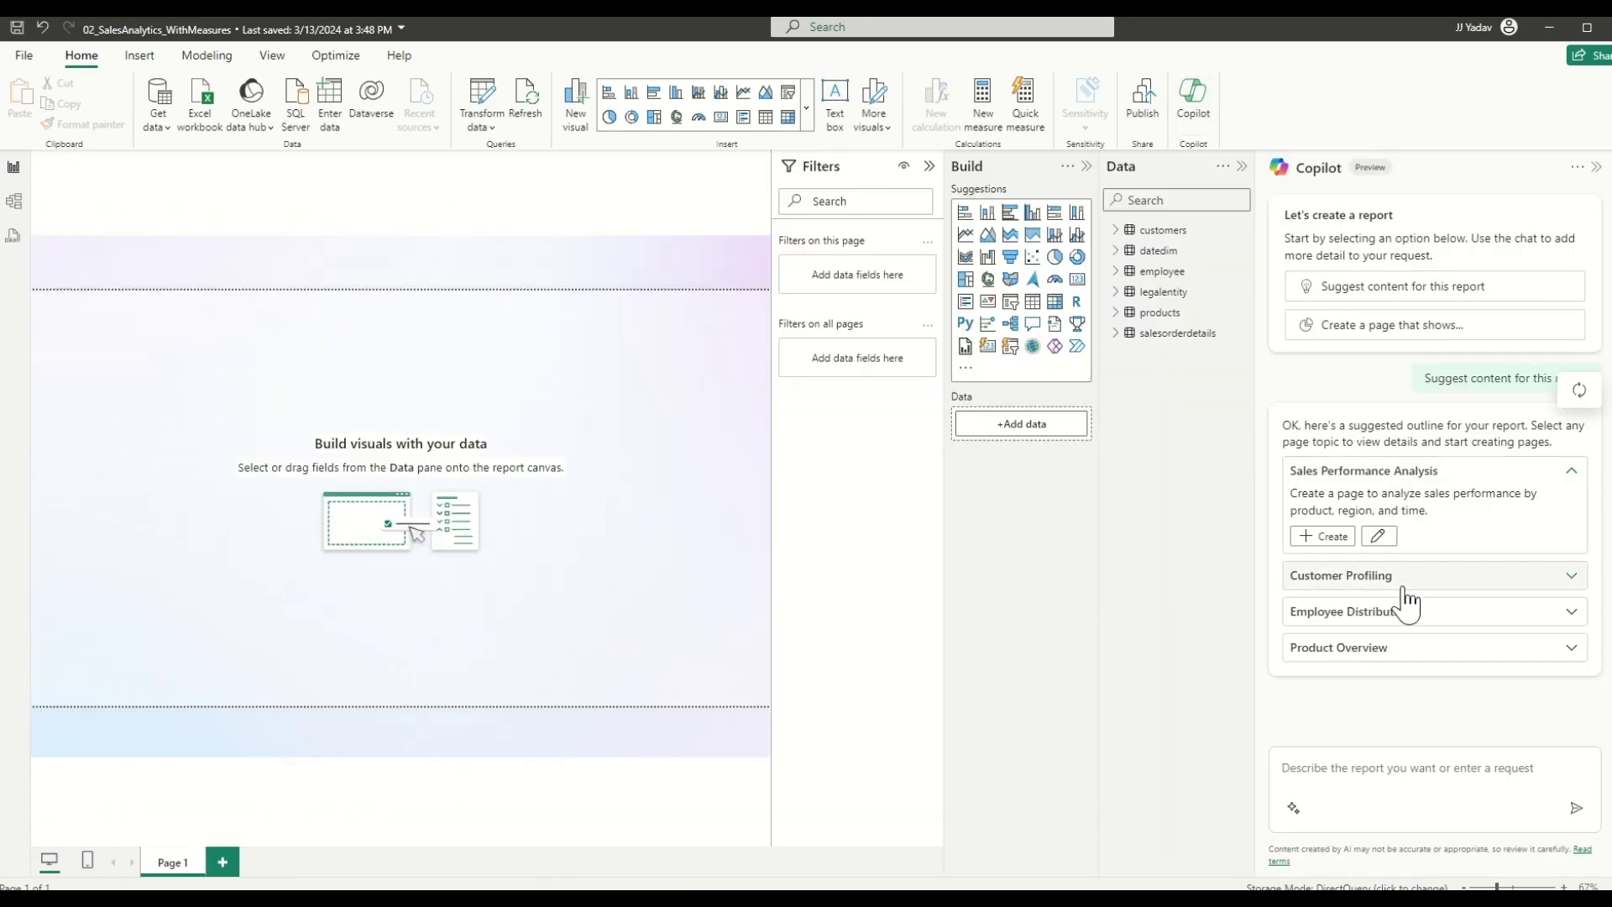
# Step: Create the Sales Performance Analysis page and publish the report
pyautogui.click(1334, 546)
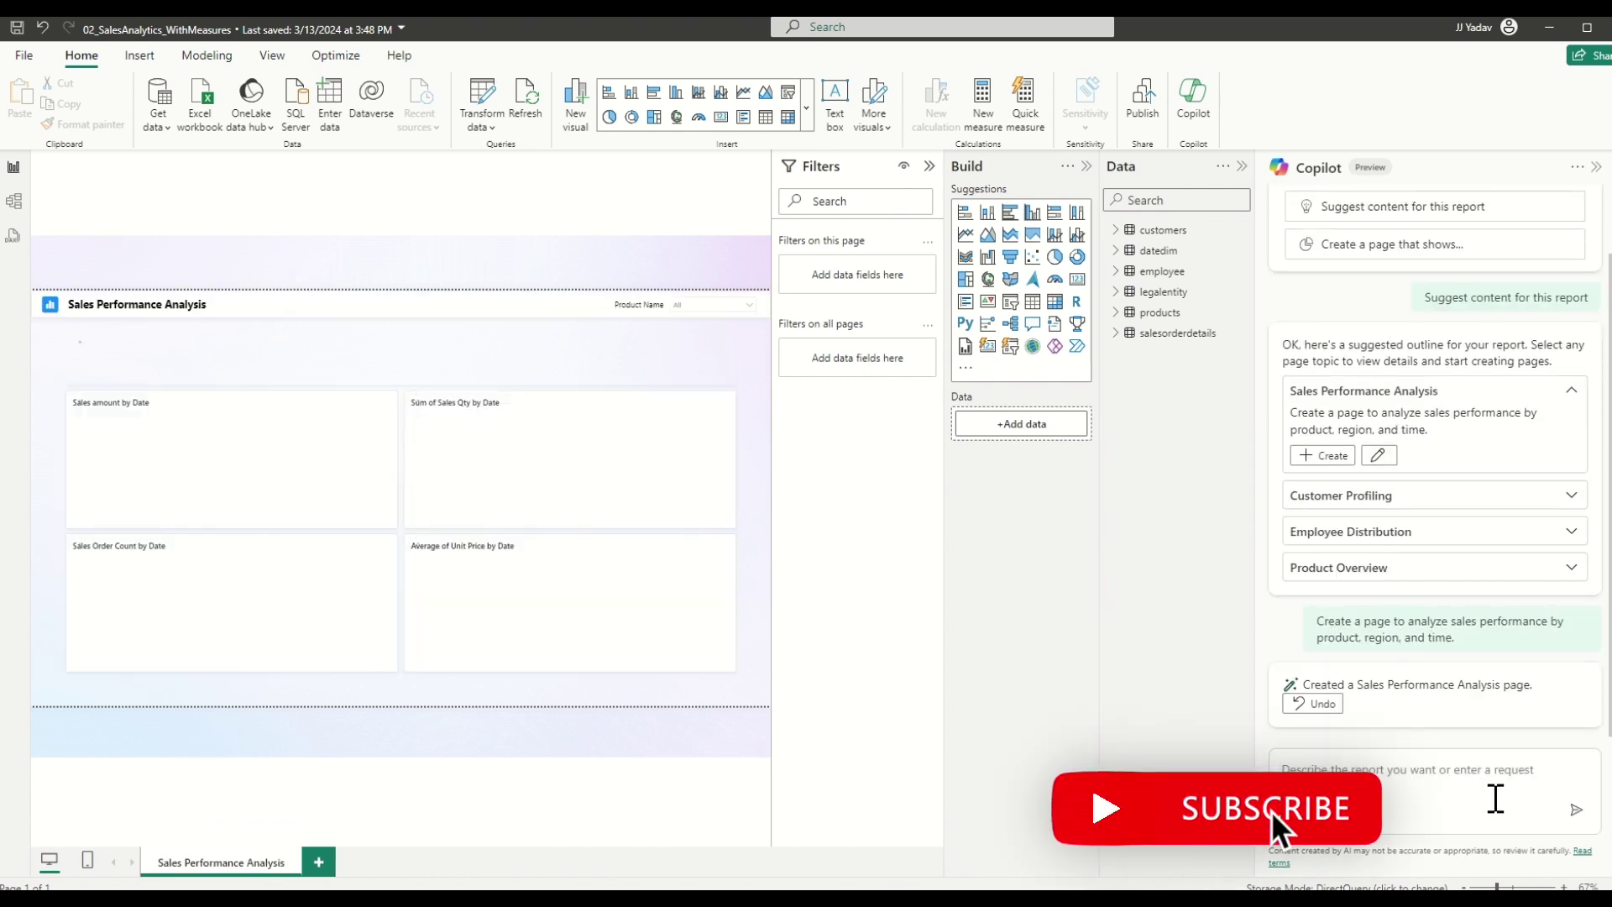
pyautogui.click(982, 495)
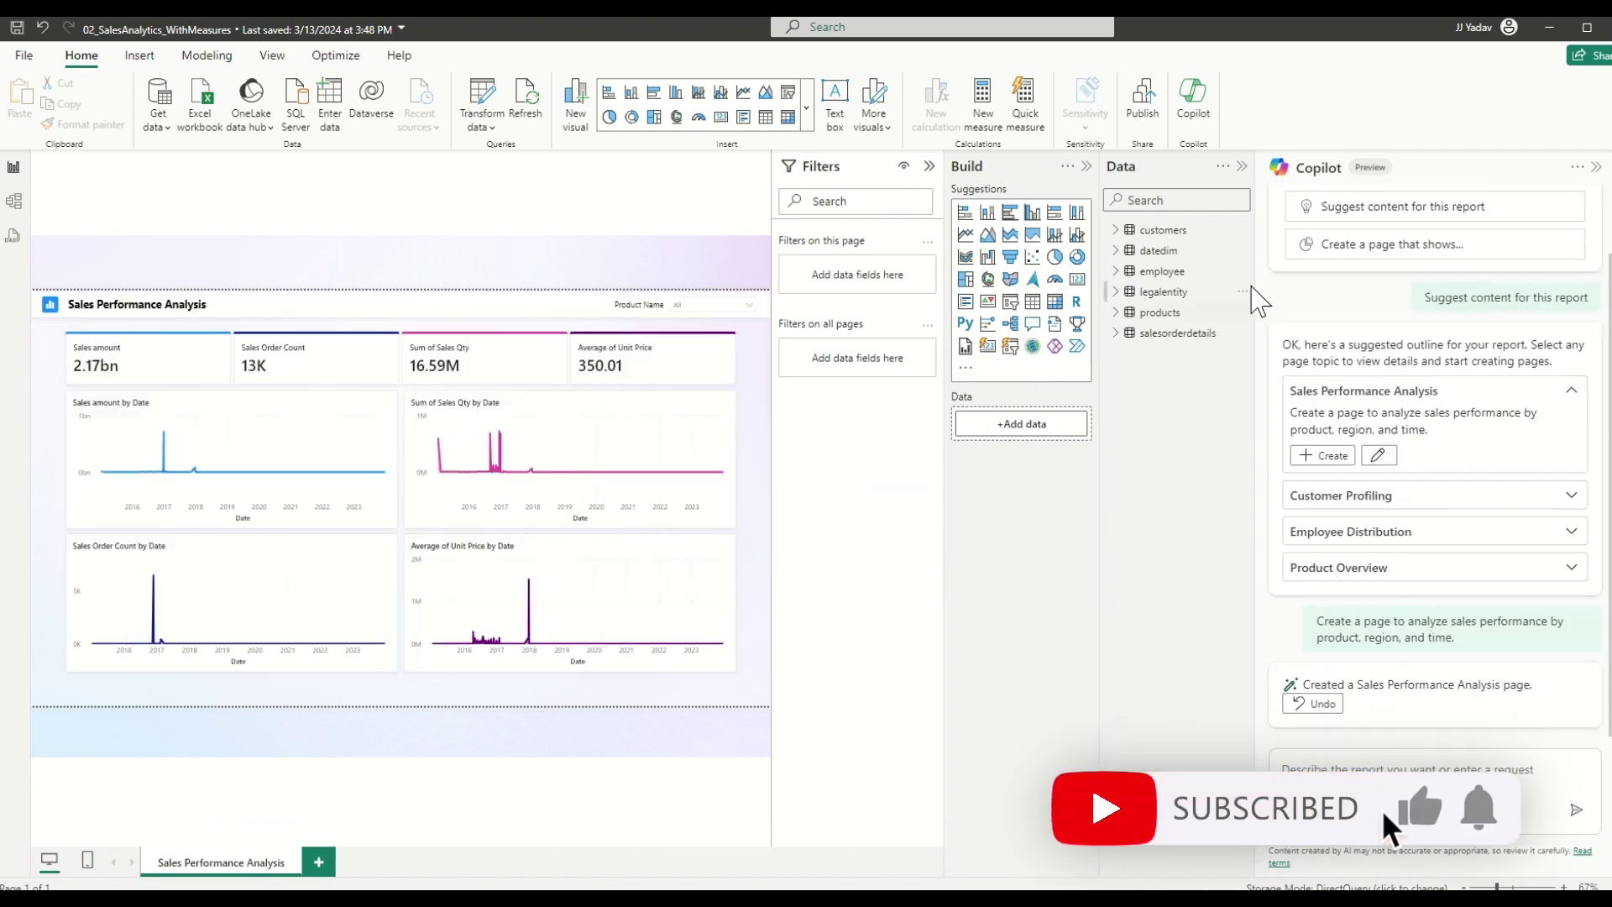
pyautogui.click(1145, 106)
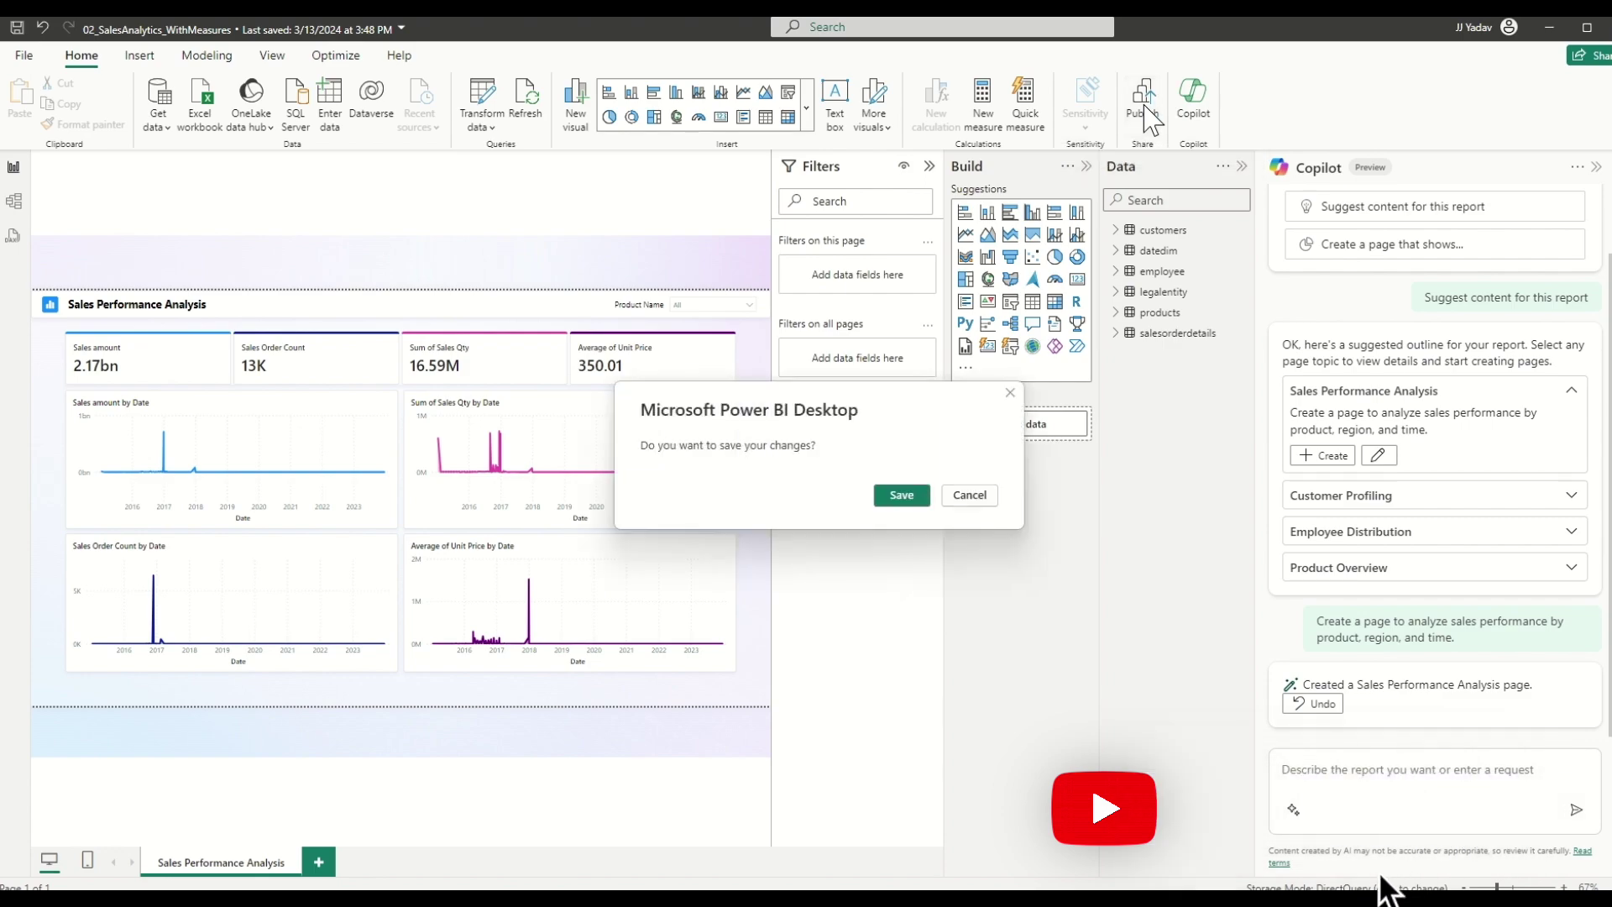